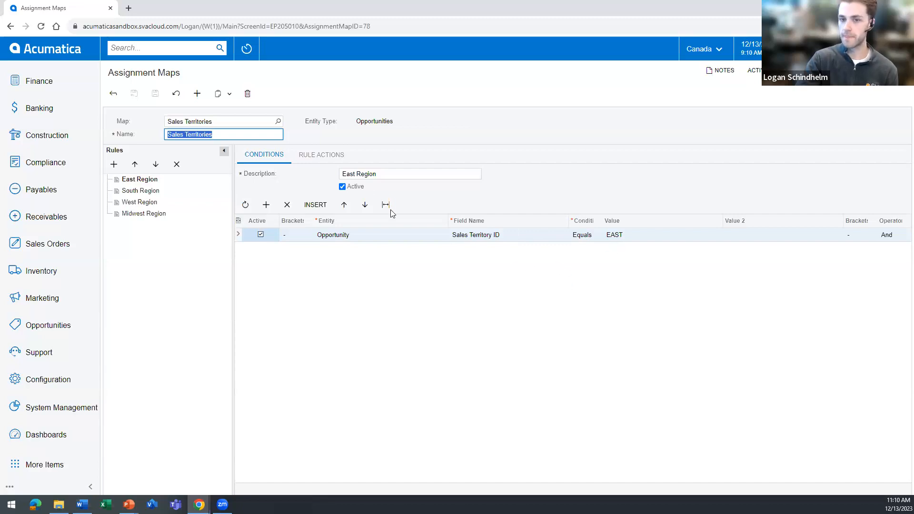
# Check the East Region rule's actions and mark the Assign Opportunities process as a favorite.
pyautogui.click(328, 160)
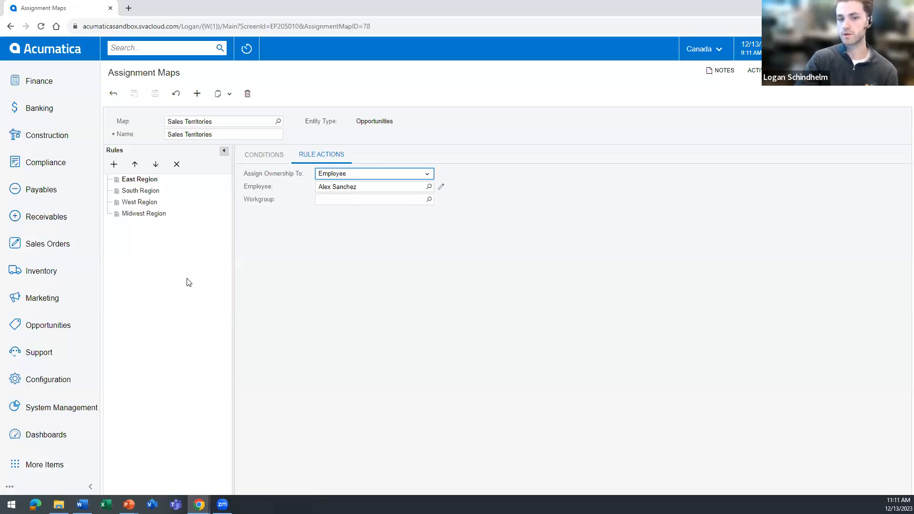
pyautogui.click(58, 328)
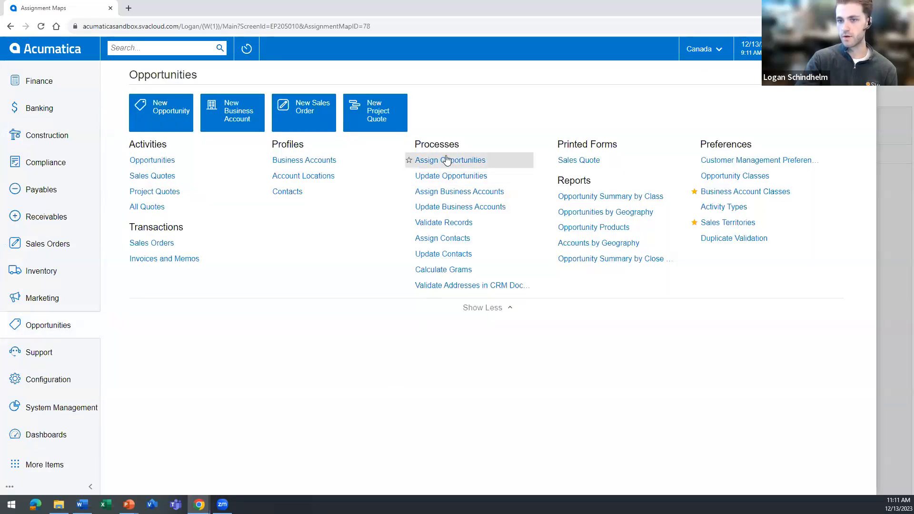
pyautogui.click(408, 161)
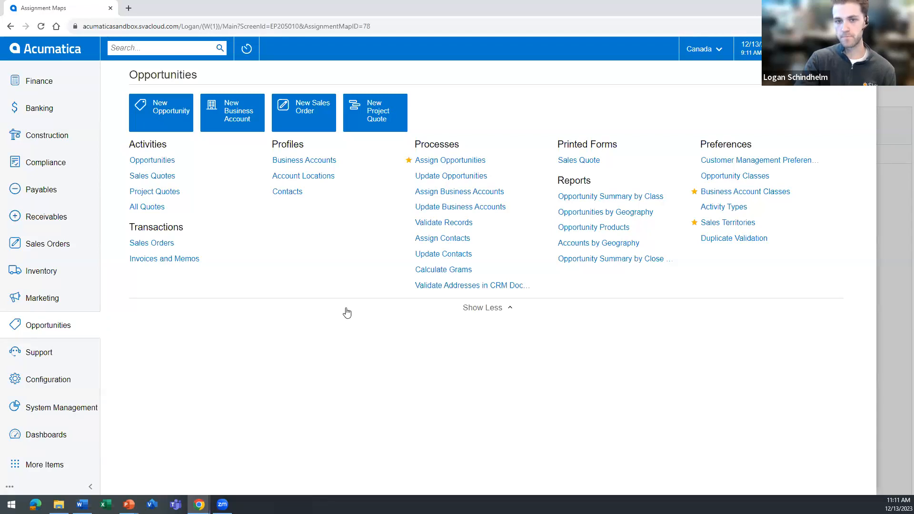
# Look over the Marketing module's processes and return to the East Region rule's conditions.
pyautogui.click(42, 300)
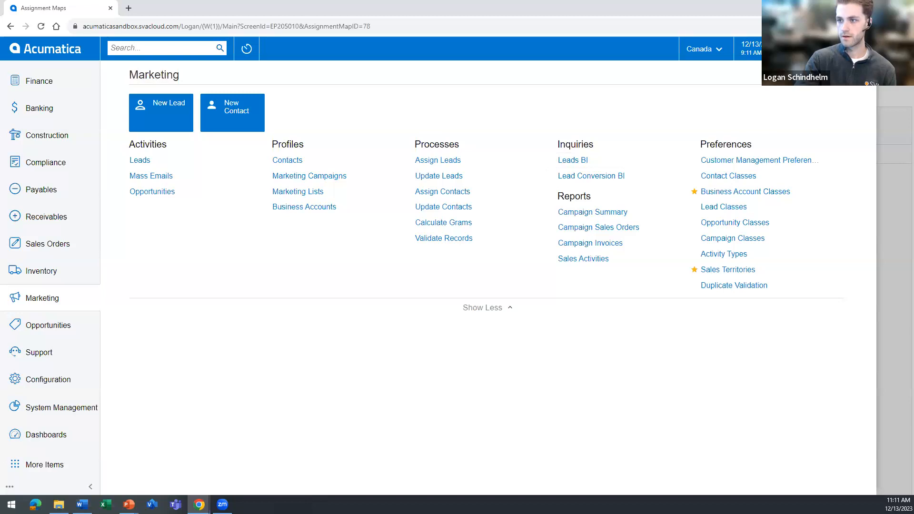
pyautogui.click(863, 74)
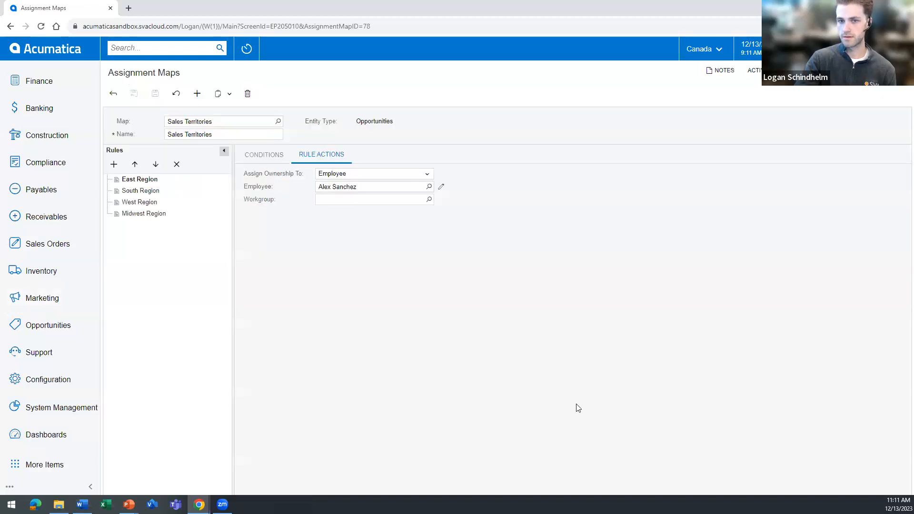
pyautogui.click(291, 161)
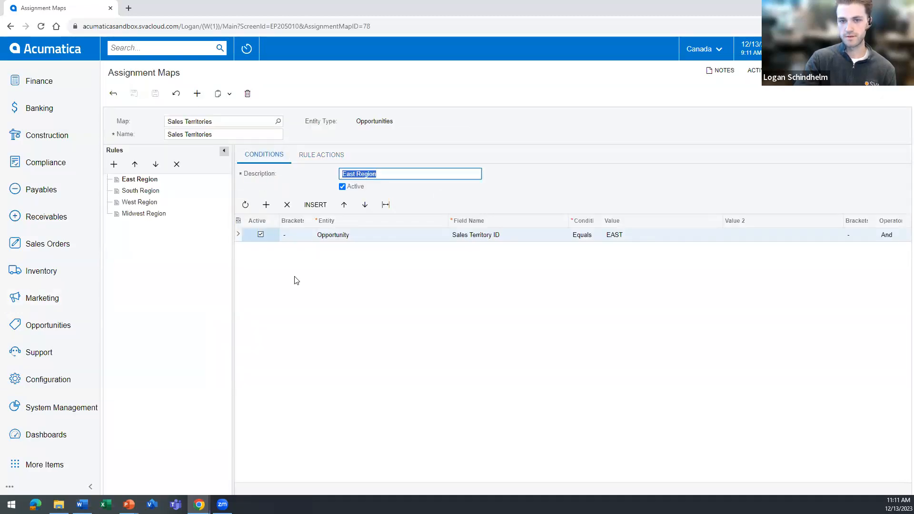
# Open a blank approval map and examine the entity types it can be applied to.
pyautogui.click(113, 96)
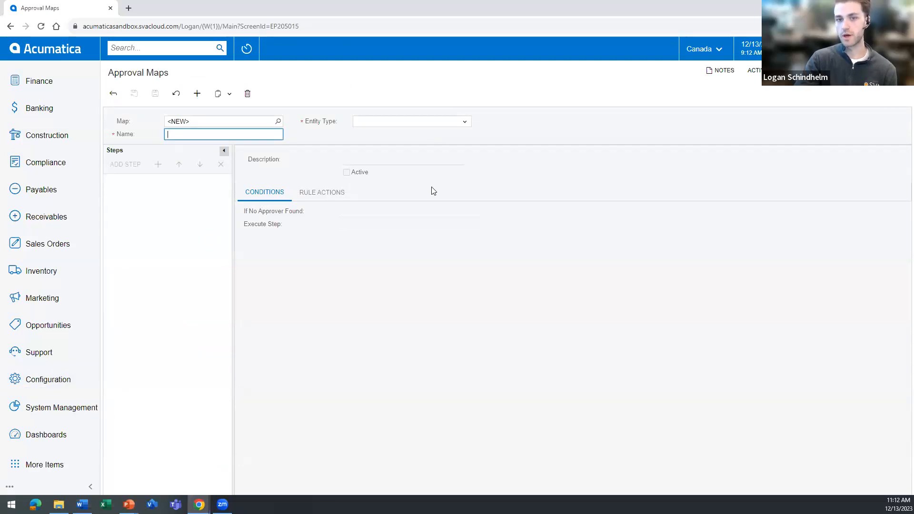
pyautogui.click(414, 125)
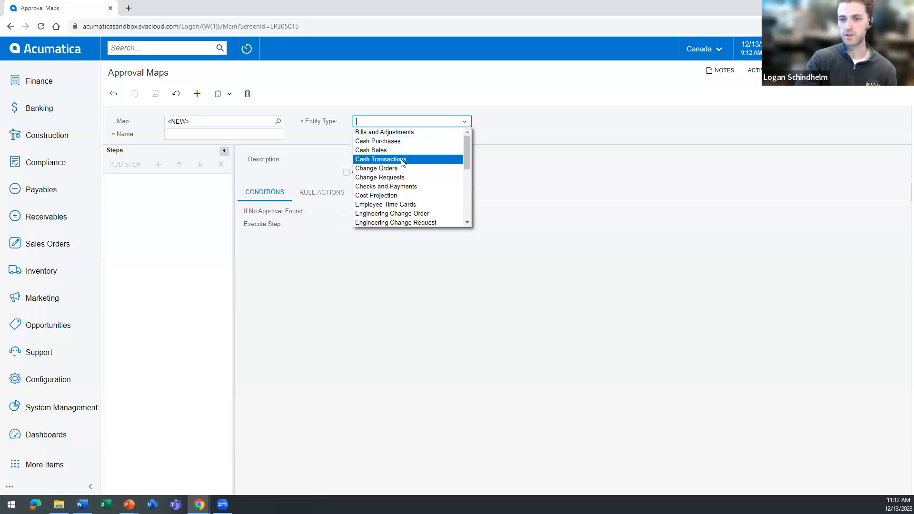
pyautogui.scroll(-1, 395, 217)
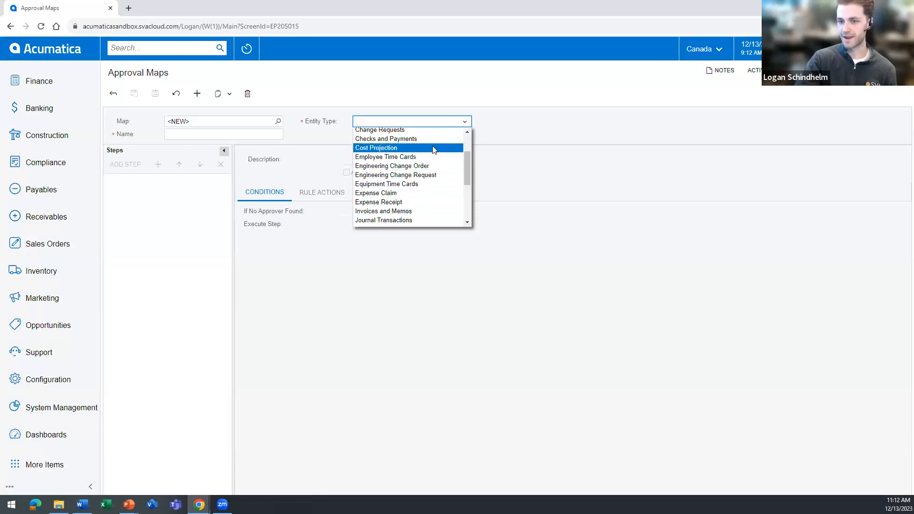
pyautogui.scroll(-1, 412, 141)
pyautogui.scroll(-3, 412, 141)
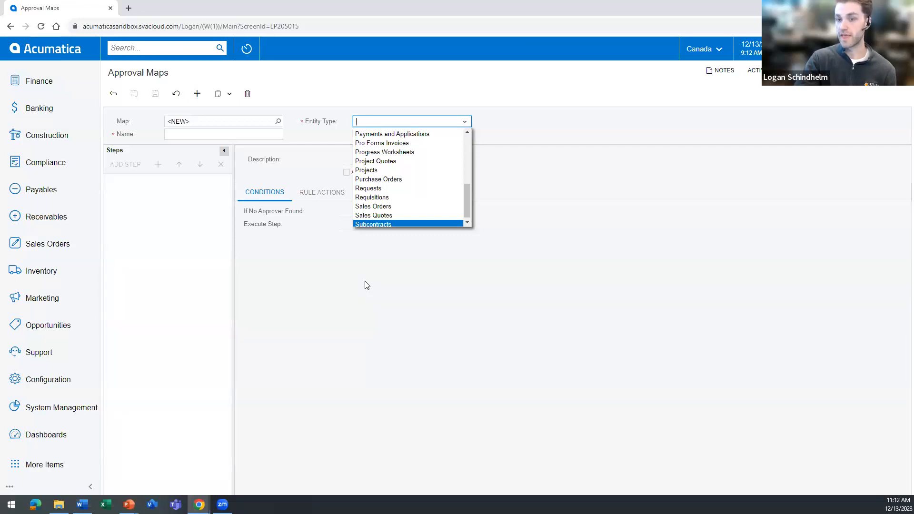
pyautogui.click(336, 291)
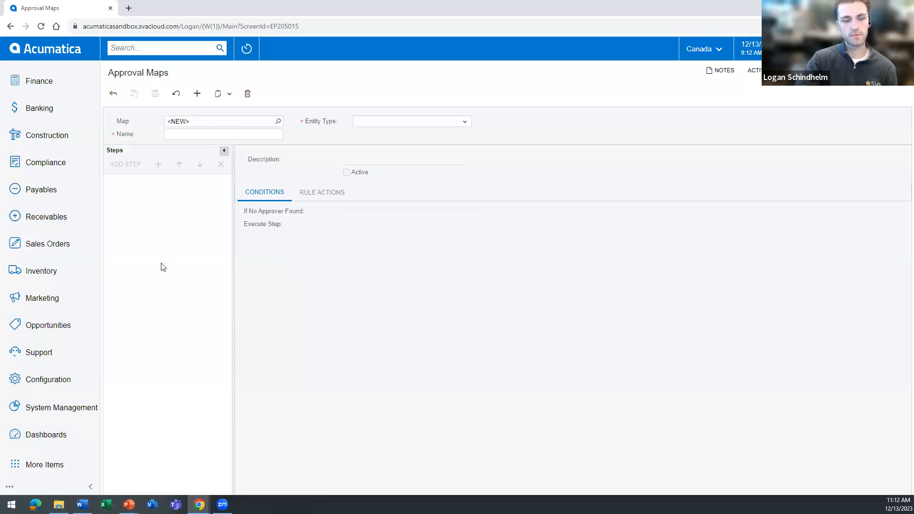
# Open the AP Approval map and examine the Department Approval step's options for when no approver is found.
pyautogui.click(115, 93)
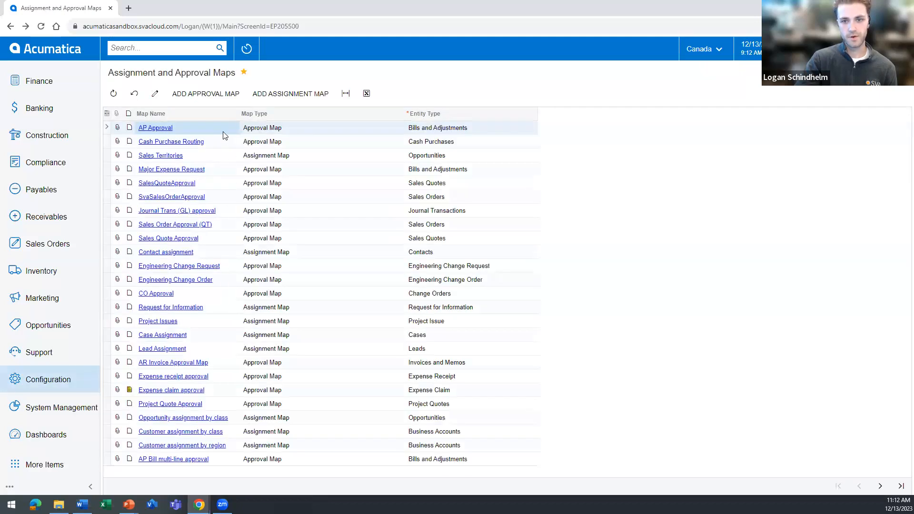
pyautogui.click(151, 129)
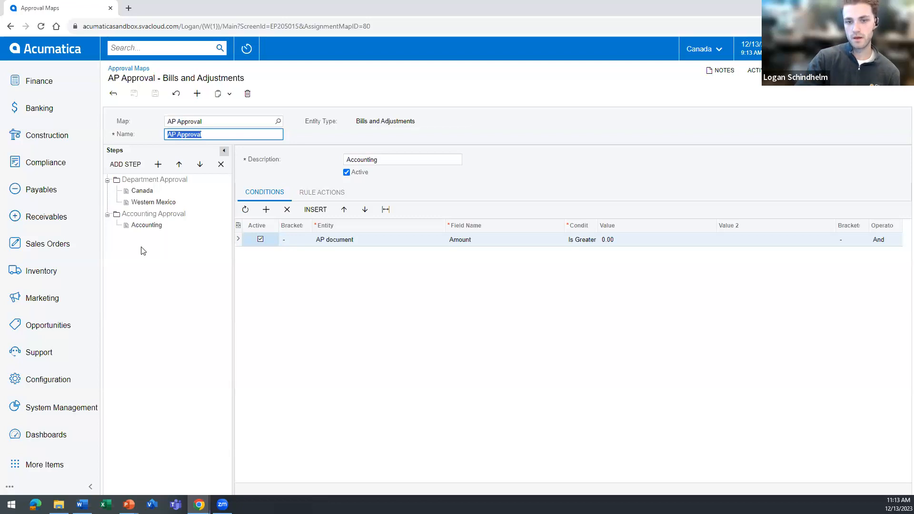
pyautogui.click(143, 179)
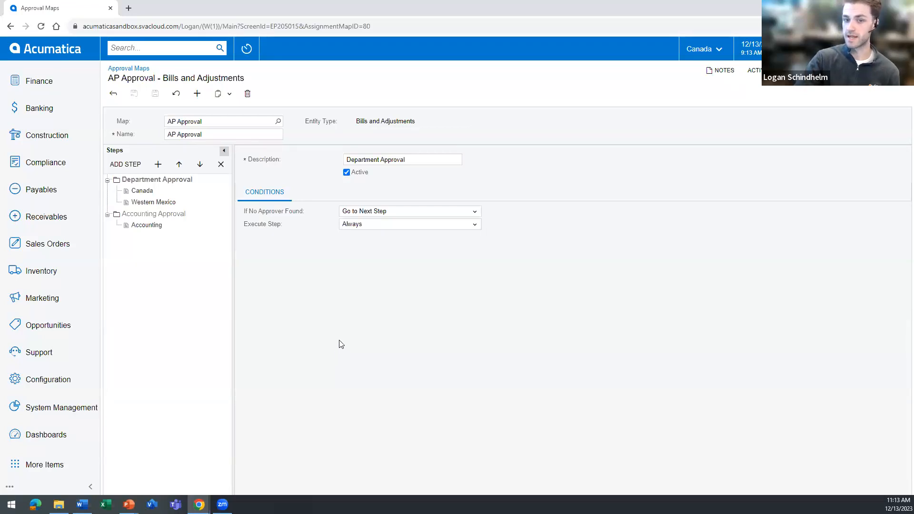
pyautogui.click(372, 215)
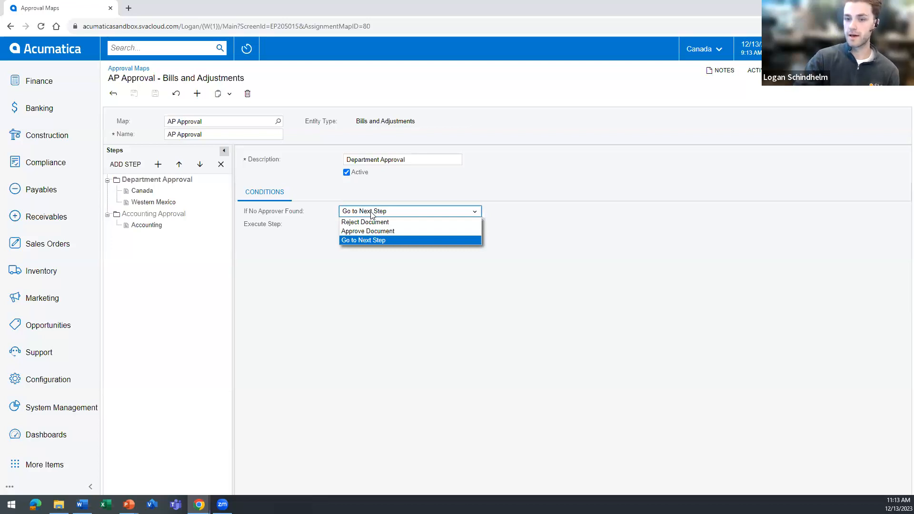
pyautogui.click(297, 261)
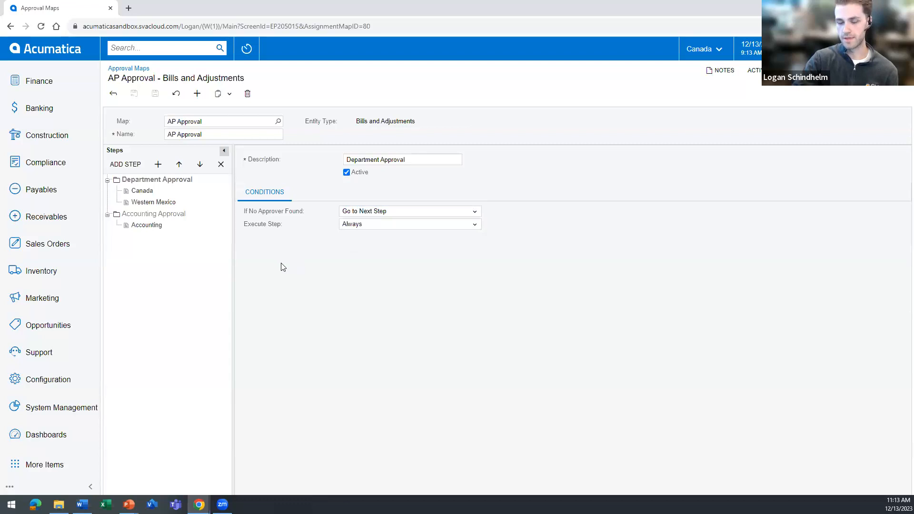
# Inspect the Accounting rule's conditions and recheck how the Department Approval step handles a missing approver.
pyautogui.click(148, 227)
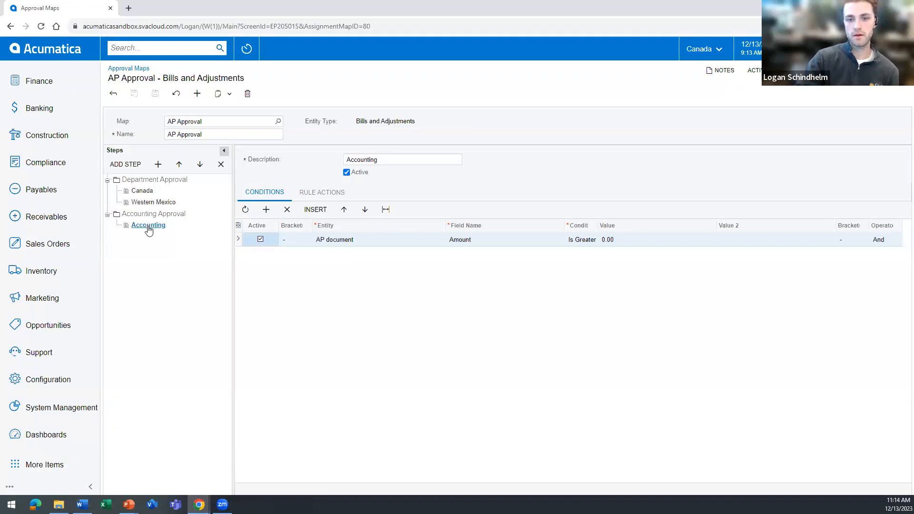
pyautogui.click(158, 180)
pyautogui.click(401, 212)
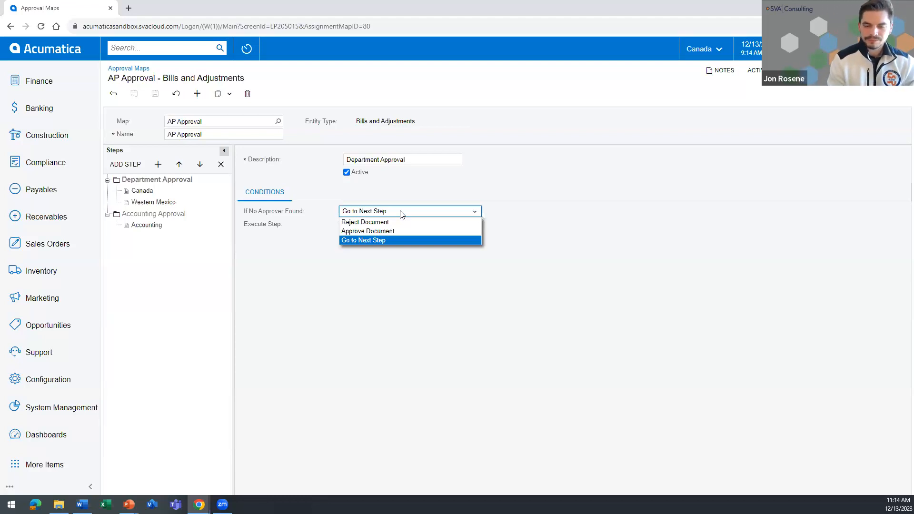
# Examine the Canada rule's conditions and compare its branch value with the available companies and branches.
pyautogui.click(148, 192)
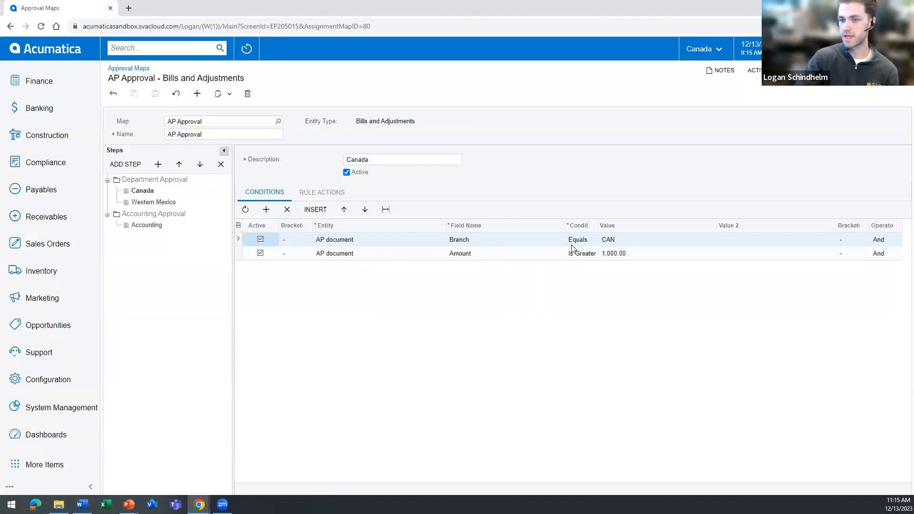
pyautogui.click(625, 242)
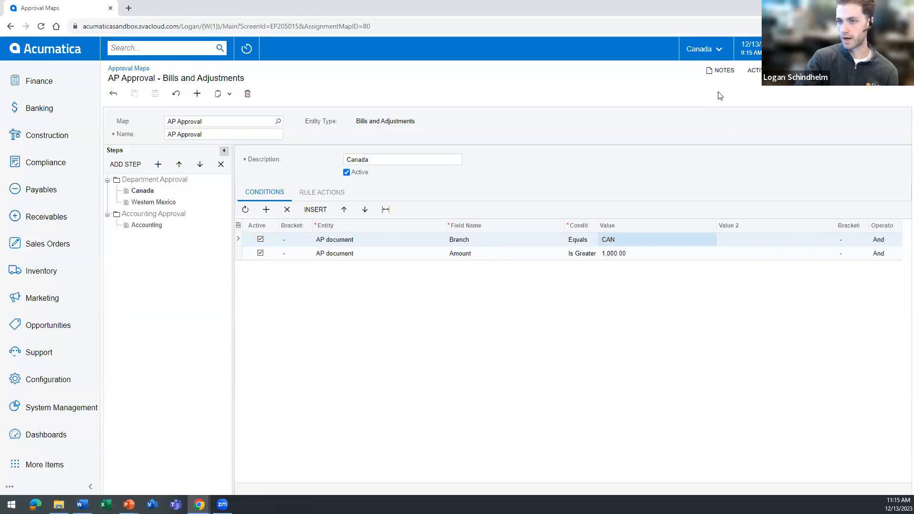
pyautogui.click(704, 50)
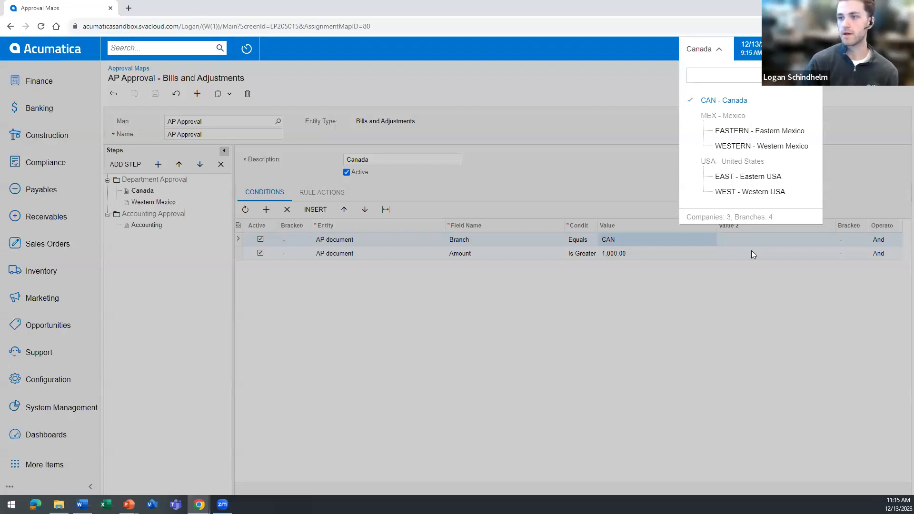
pyautogui.click(696, 293)
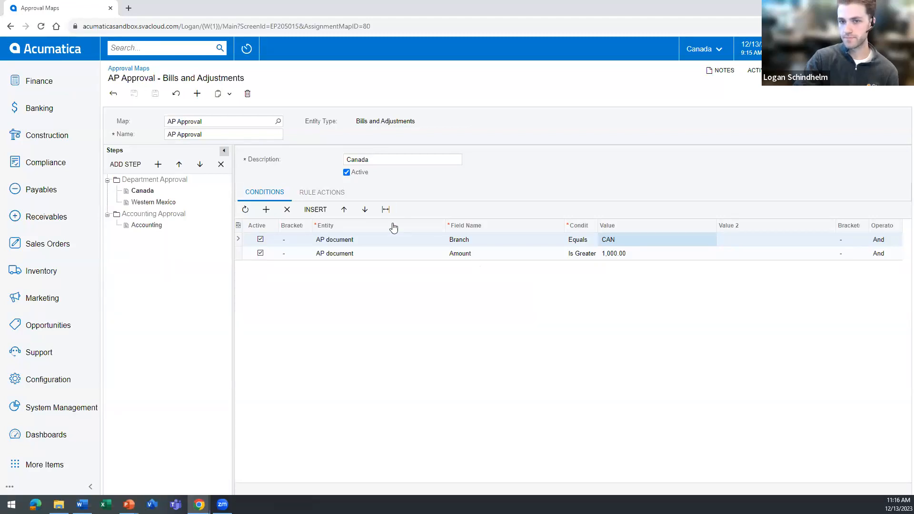
# Review the Canada rule's approval settings, including its decision wait time.
pyautogui.click(315, 195)
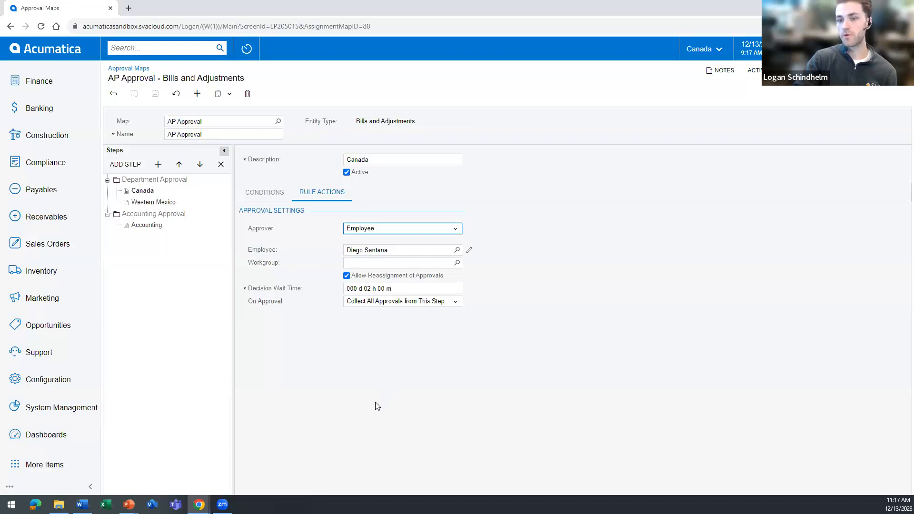
pyautogui.click(381, 288)
pyautogui.click(373, 288)
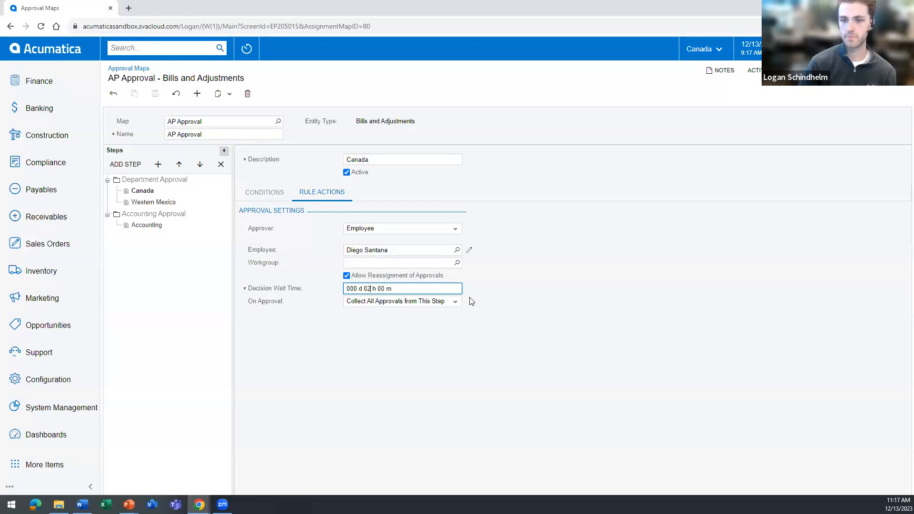
pyautogui.click(601, 293)
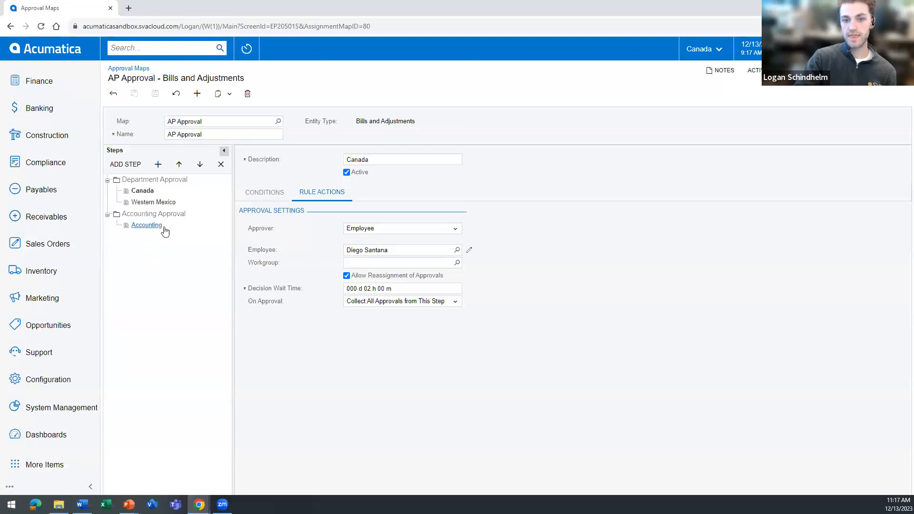
# Review the Western Mexico rule's conditions and the Accounting rule's conditions and approval settings.
pyautogui.click(148, 203)
pyautogui.click(281, 193)
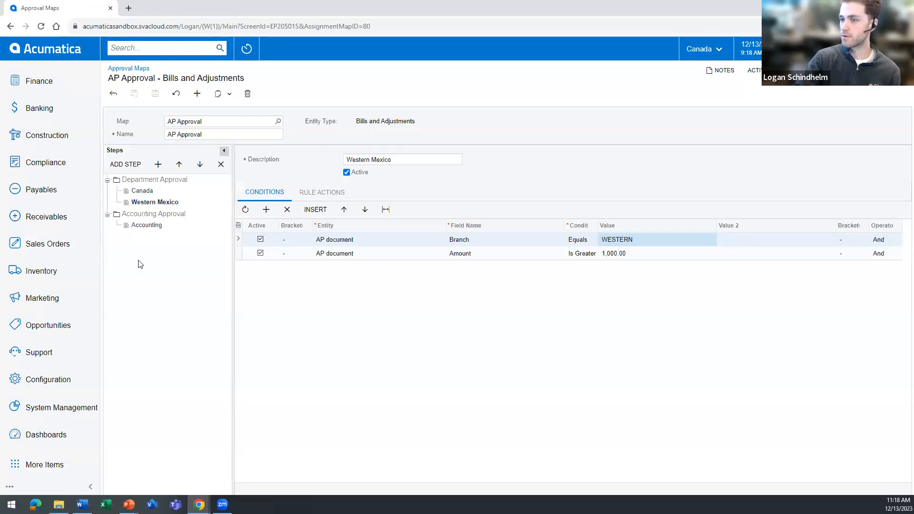
pyautogui.click(147, 226)
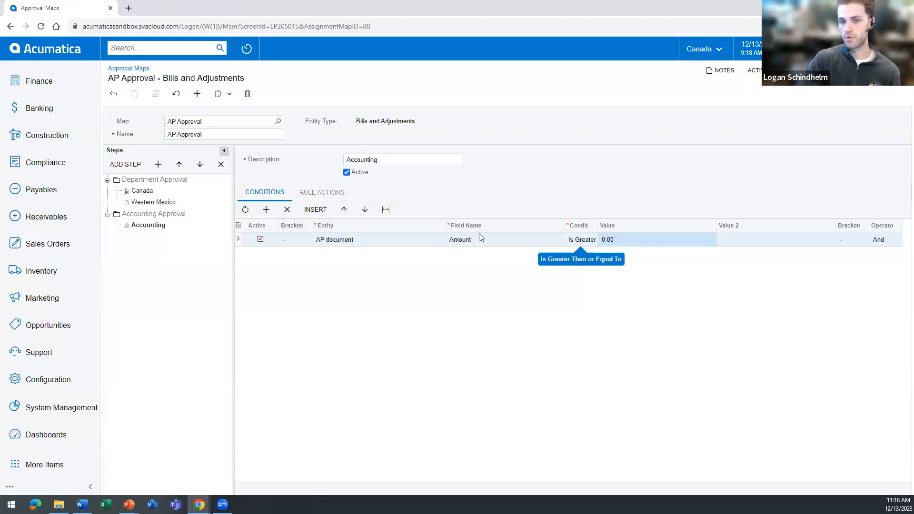
pyautogui.click(325, 192)
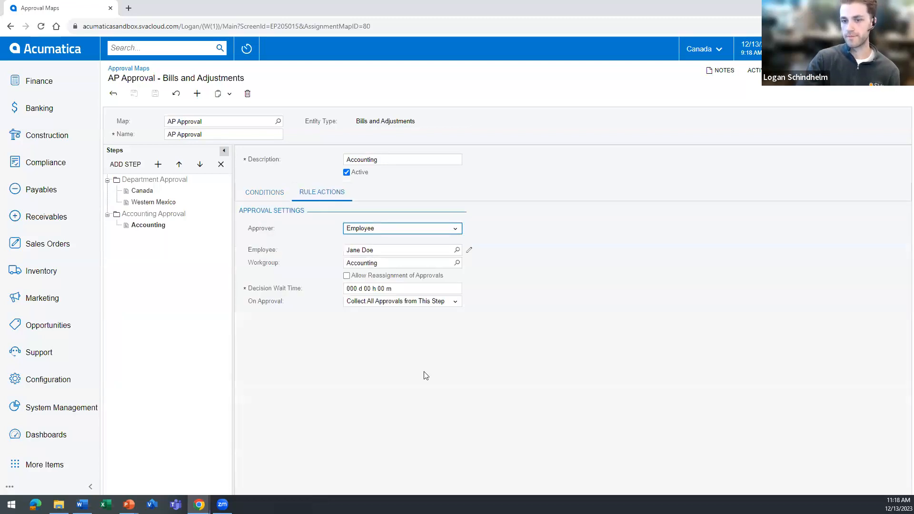
pyautogui.click(366, 263)
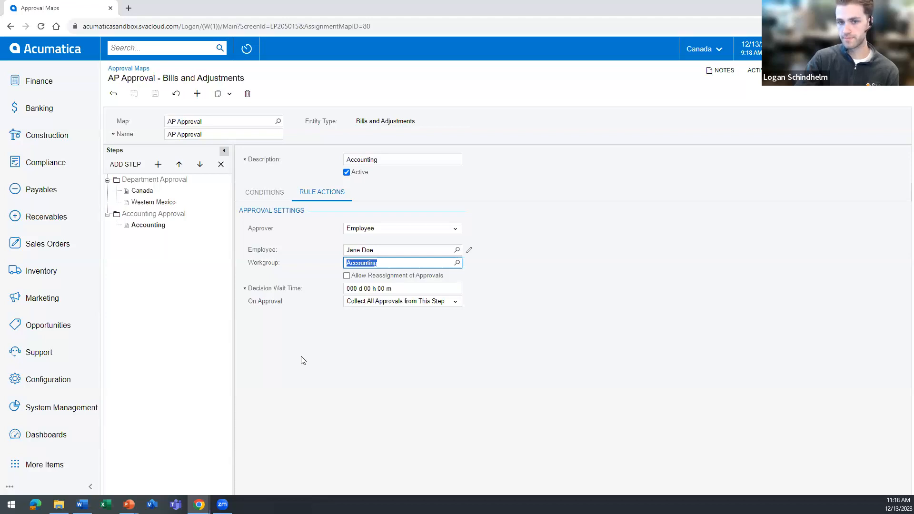
# Add a rule after Western Mexico in the Department Approval step and set its description to Western USA.
pyautogui.click(169, 204)
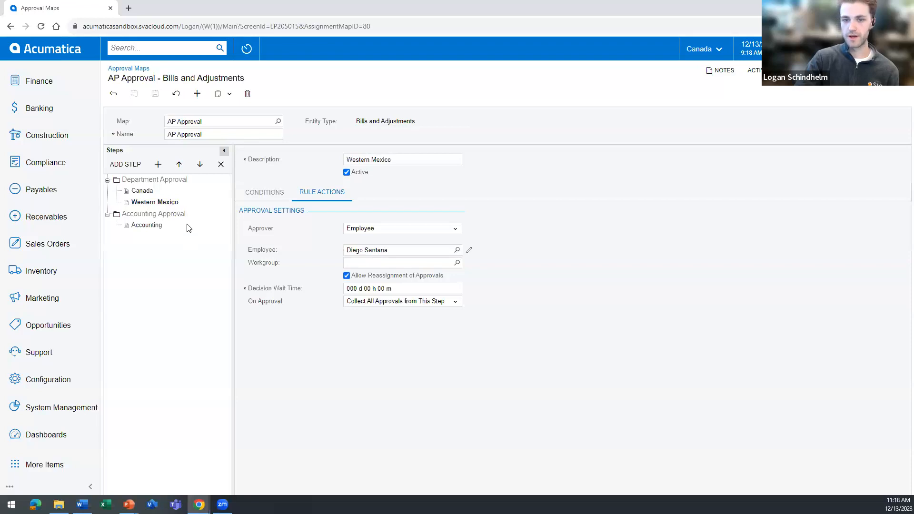
pyautogui.click(262, 193)
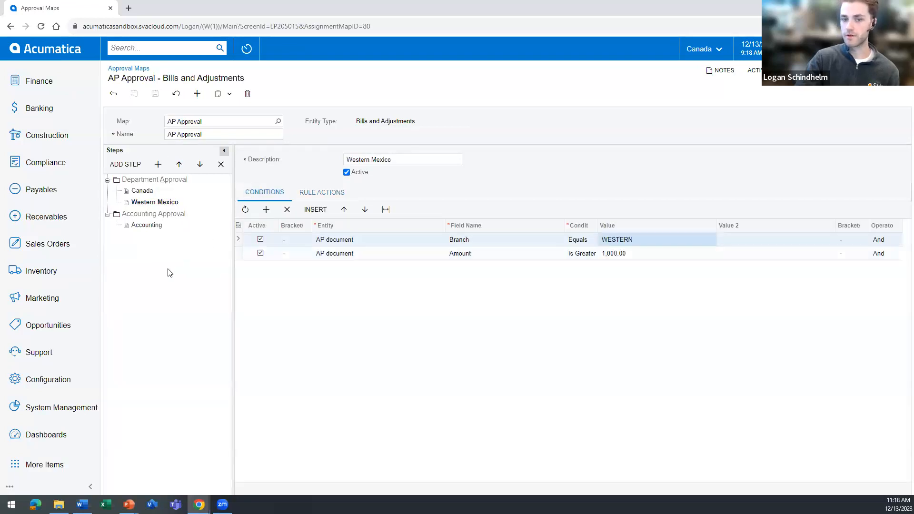
pyautogui.click(158, 165)
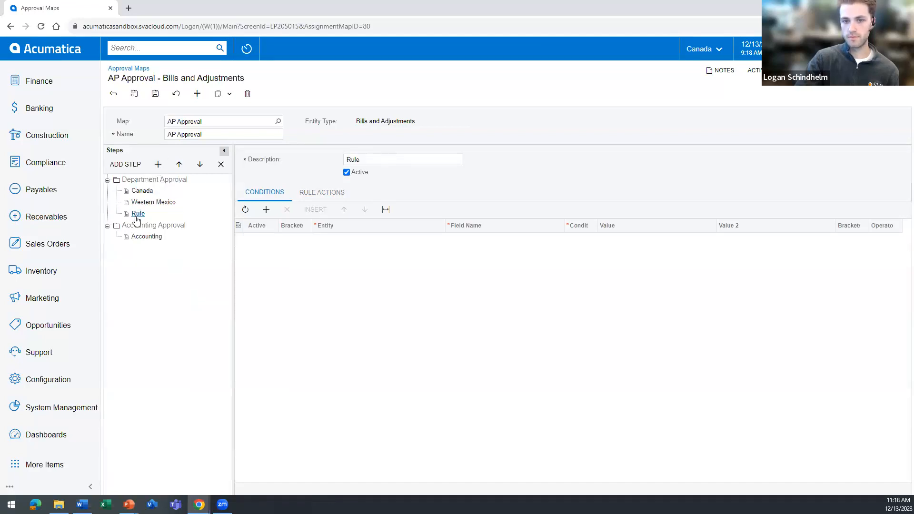
pyautogui.click(376, 161)
pyautogui.write('Western USA')
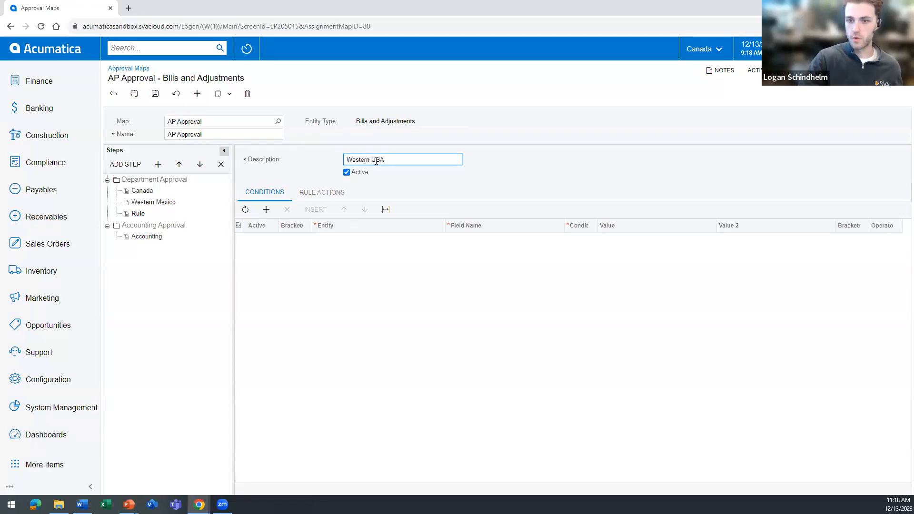
# Add a condition to the Western USA rule that uses the AP document entity and its Branch field.
pyautogui.click(277, 232)
pyautogui.click(353, 245)
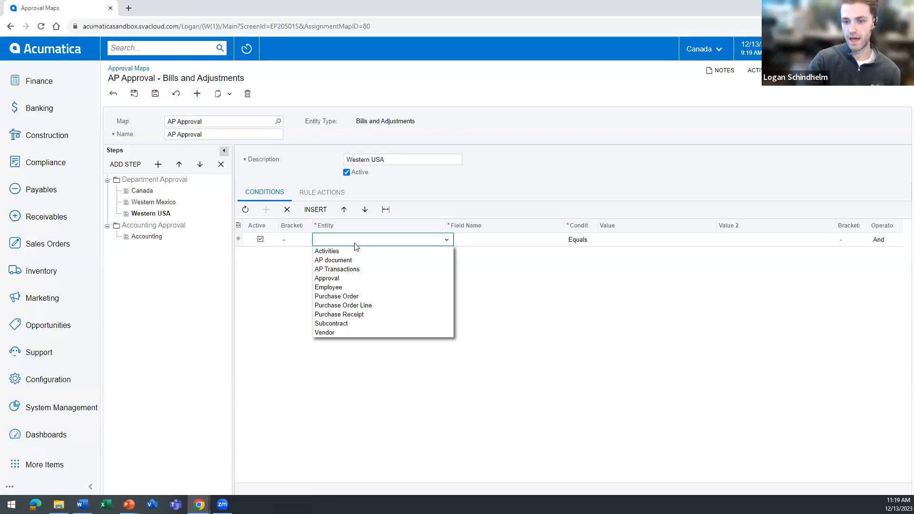
pyautogui.click(354, 261)
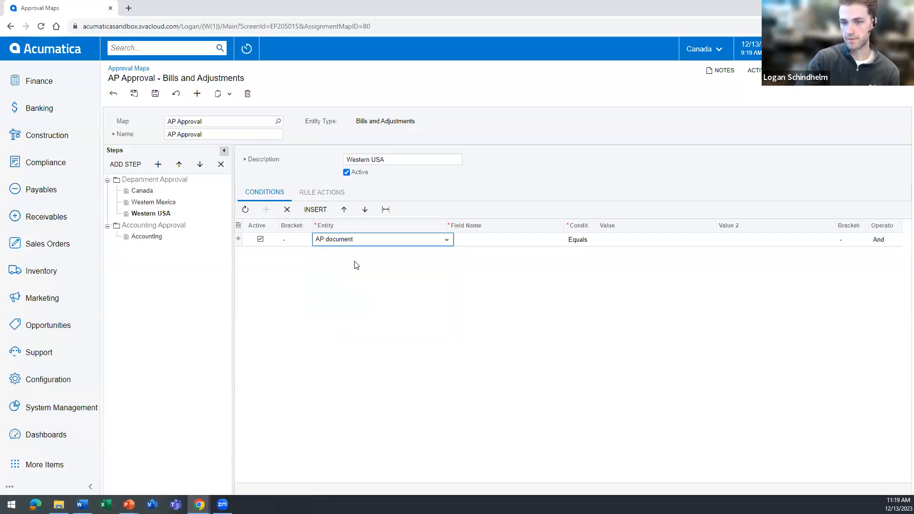
pyautogui.click(531, 244)
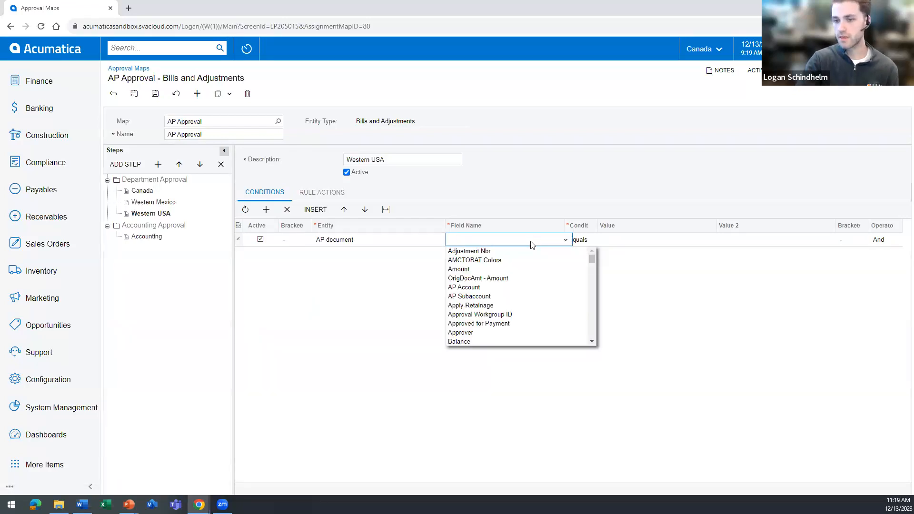
pyautogui.scroll(-4, 517, 283)
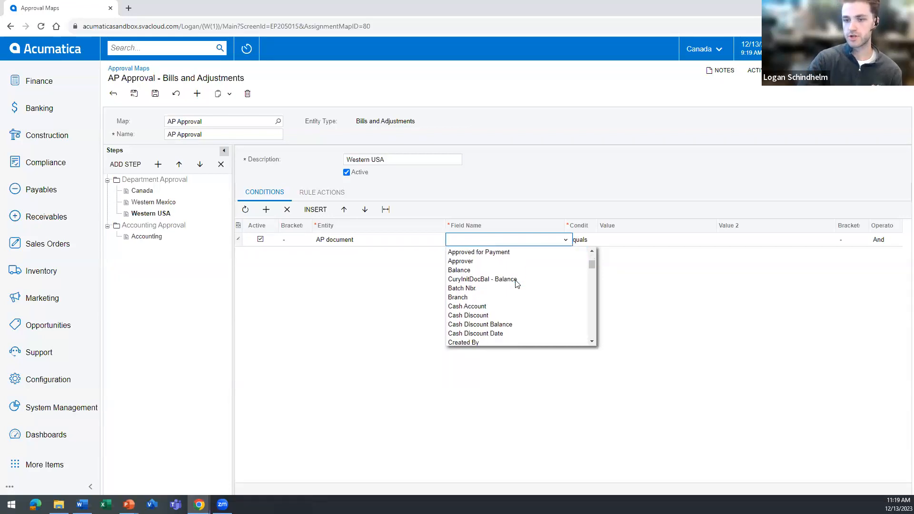
pyautogui.scroll(-3, 516, 284)
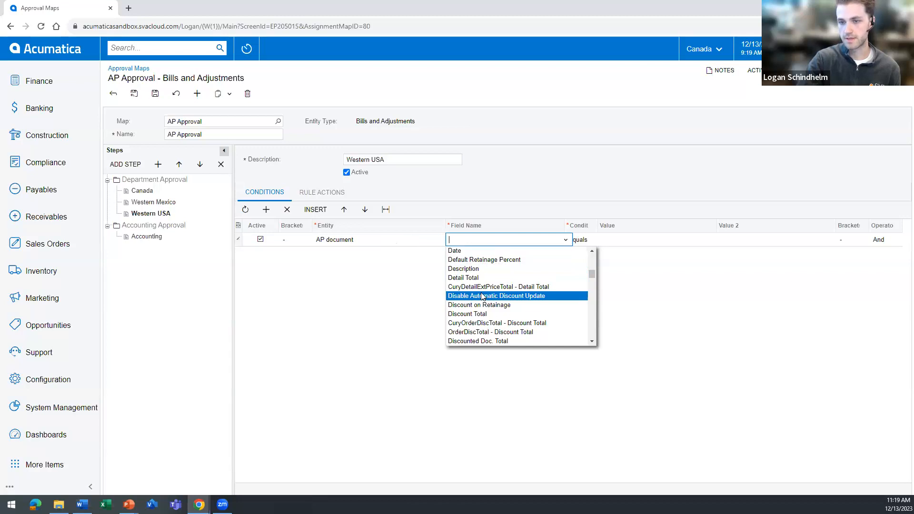
pyautogui.scroll(7, 482, 297)
pyautogui.scroll(-2, 480, 300)
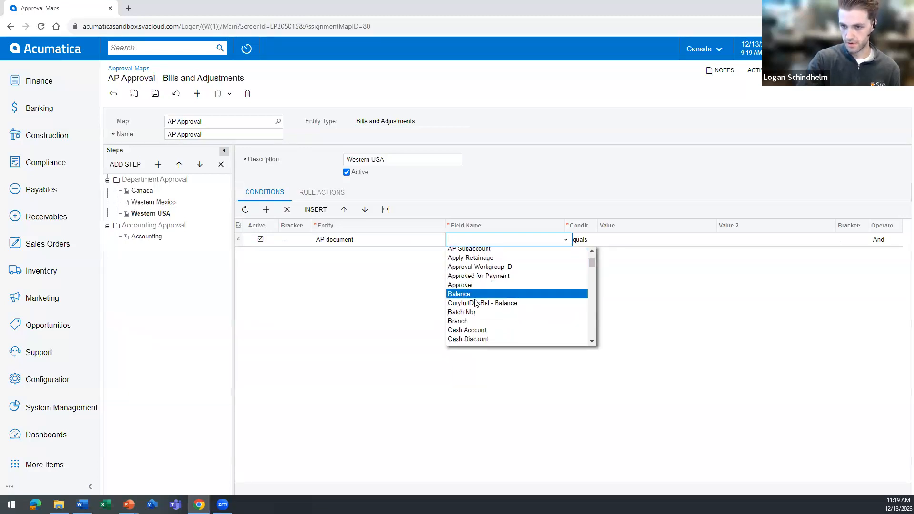
pyautogui.click(469, 321)
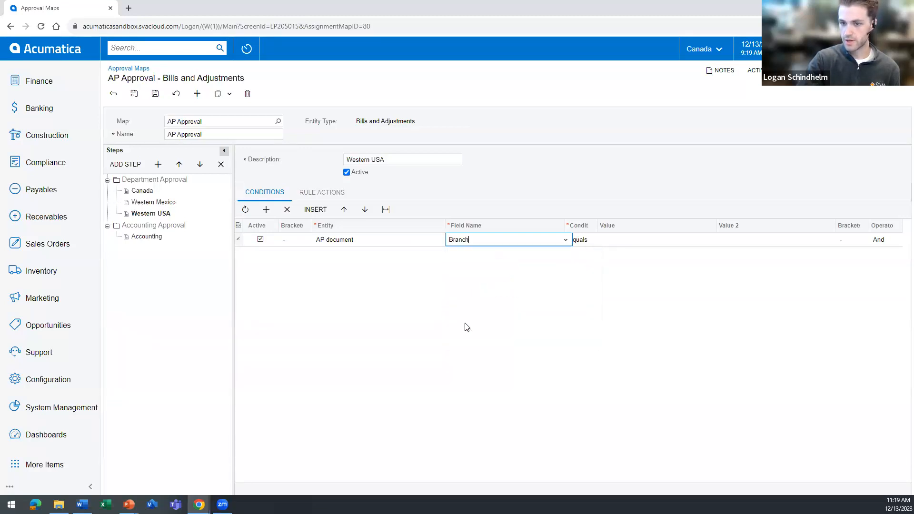
# Set the Branch condition to Equals with the value WEST and keep the And operator.
pyautogui.click(587, 241)
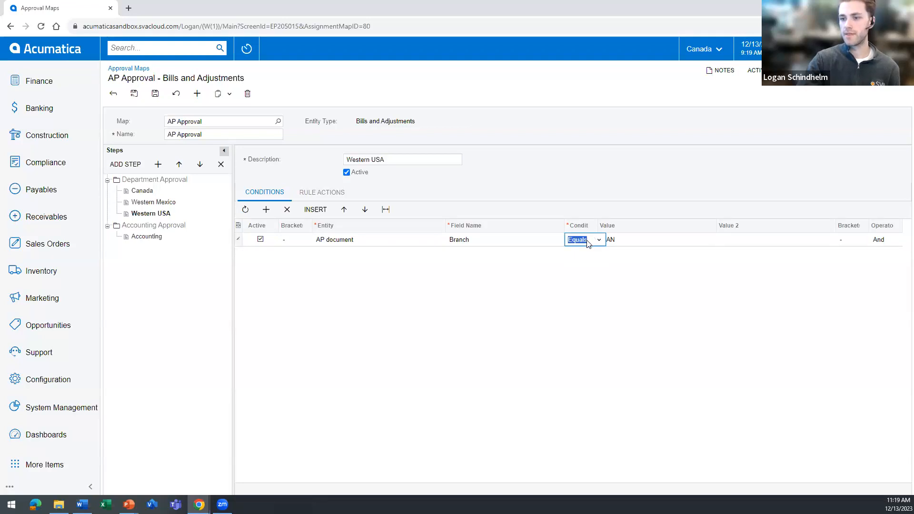
pyautogui.click(587, 240)
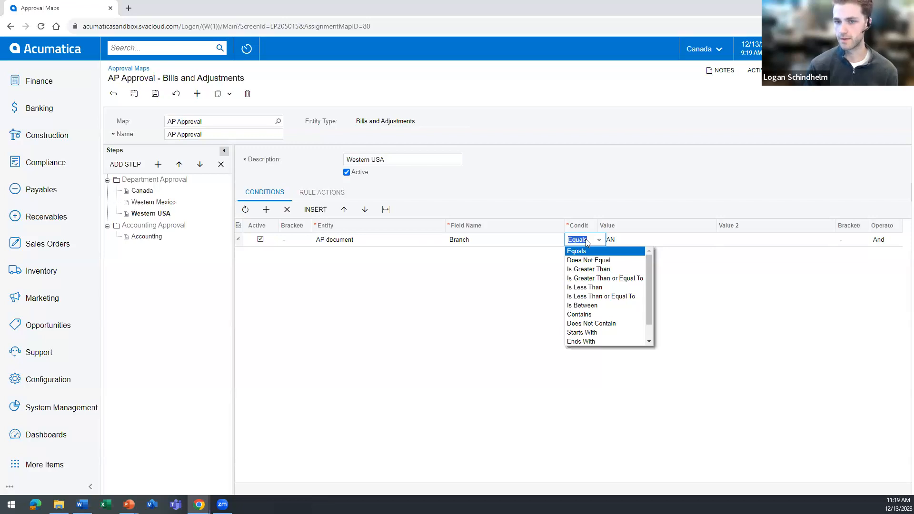
pyautogui.click(630, 240)
pyautogui.click(719, 240)
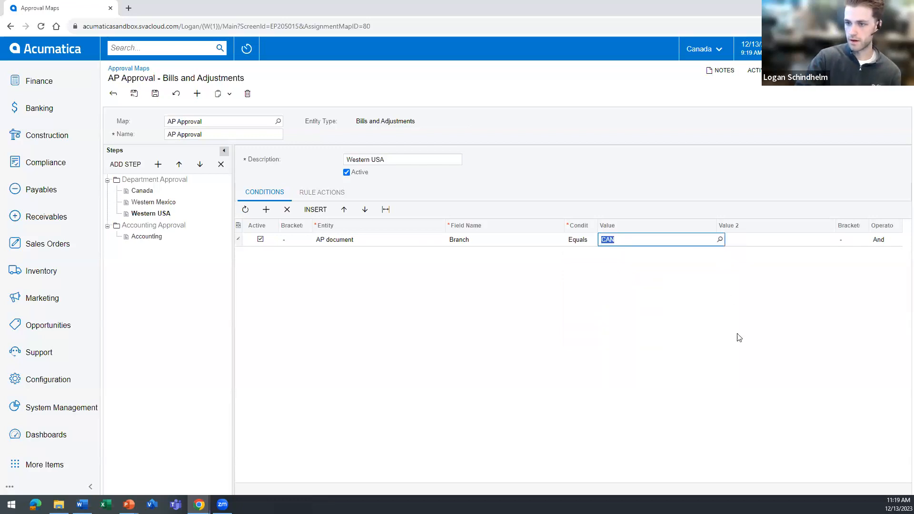
pyautogui.click(666, 348)
pyautogui.click(598, 275)
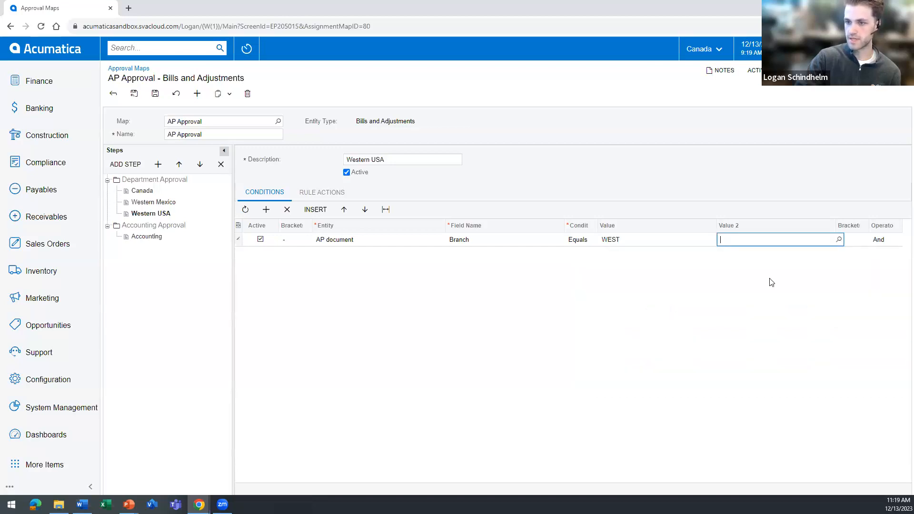
pyautogui.click(888, 243)
pyautogui.click(884, 251)
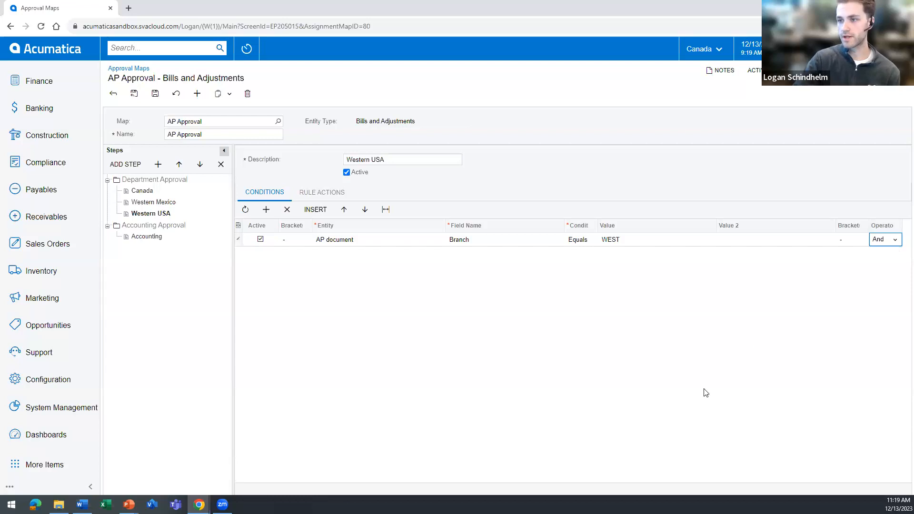
# Add a second condition to the Western USA rule on the AP document entity's Amount field.
pyautogui.click(266, 210)
pyautogui.click(341, 257)
pyautogui.click(344, 254)
pyautogui.click(339, 274)
pyautogui.click(464, 253)
pyautogui.click(566, 253)
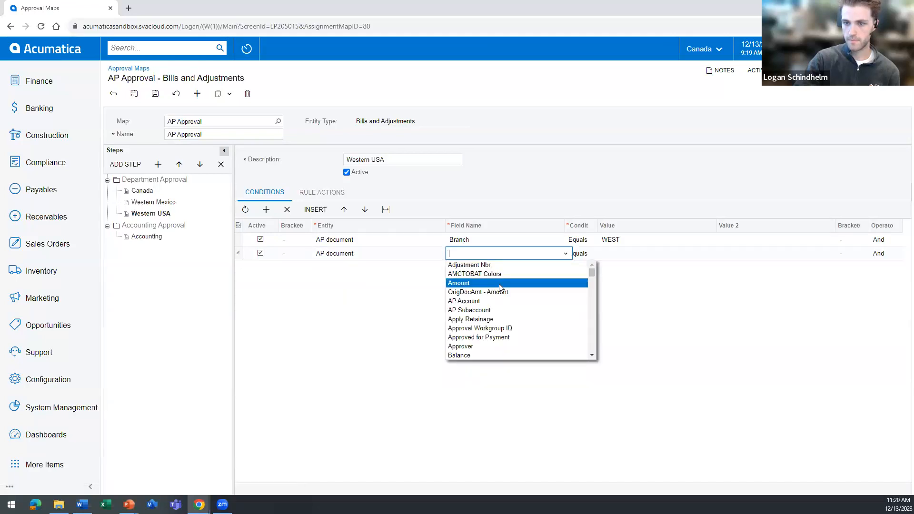
pyautogui.click(499, 283)
# Set the Amount condition to Is Greater Than or Equal To 1,000.00 and save the approval map.
pyautogui.click(581, 253)
pyautogui.click(598, 253)
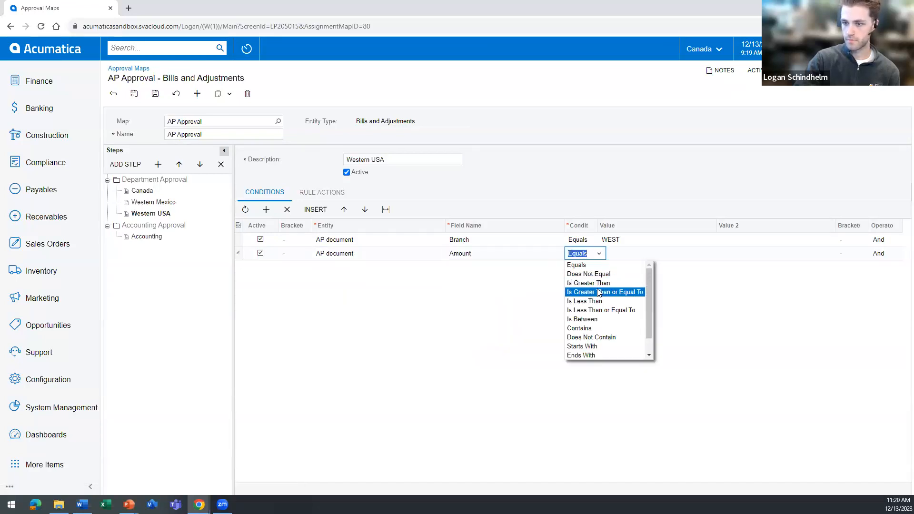
pyautogui.click(638, 293)
pyautogui.click(653, 254)
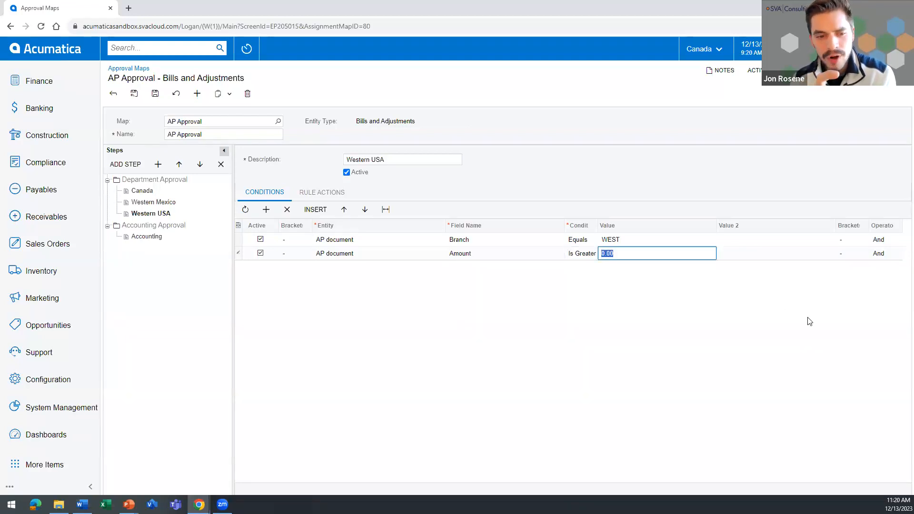
pyautogui.write('1000')
pyautogui.press('Tab')
pyautogui.click(155, 94)
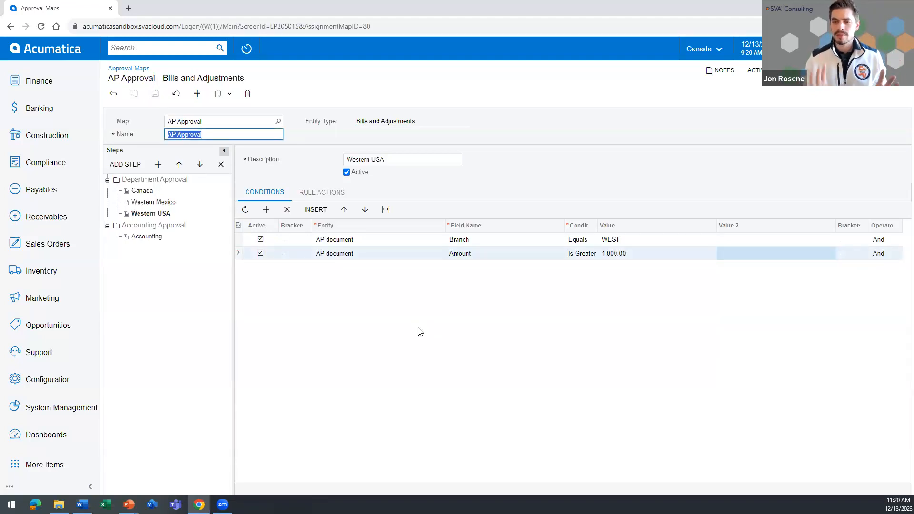
# Examine the field names available for the Western USA rule's Amount condition.
pyautogui.click(472, 250)
pyautogui.click(472, 251)
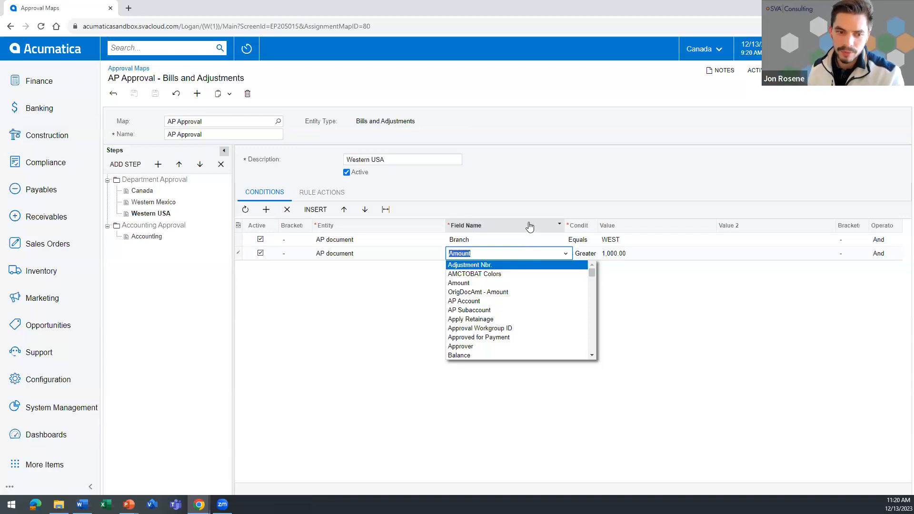
pyautogui.click(531, 189)
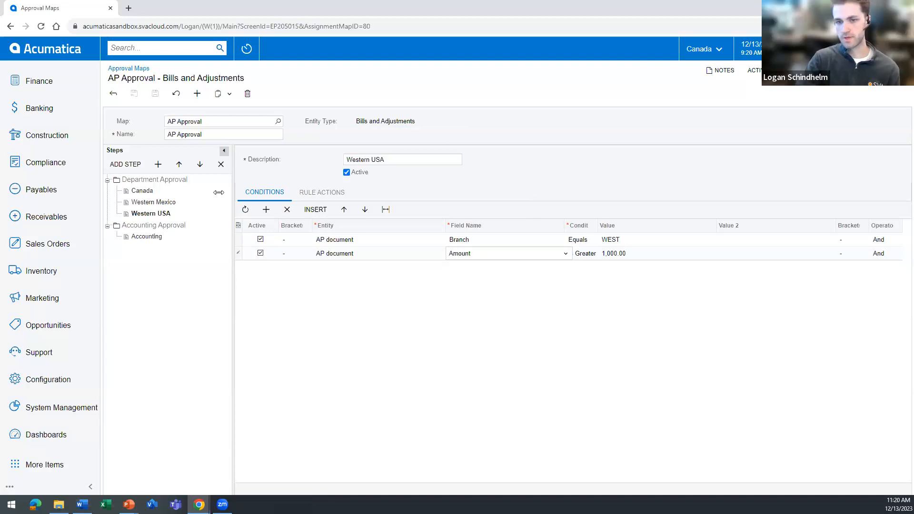
# Assign the CEO workgroup under Special Approvals as the Western USA rule's approver and save the approval map.
pyautogui.click(325, 193)
pyautogui.click(372, 251)
pyautogui.click(369, 261)
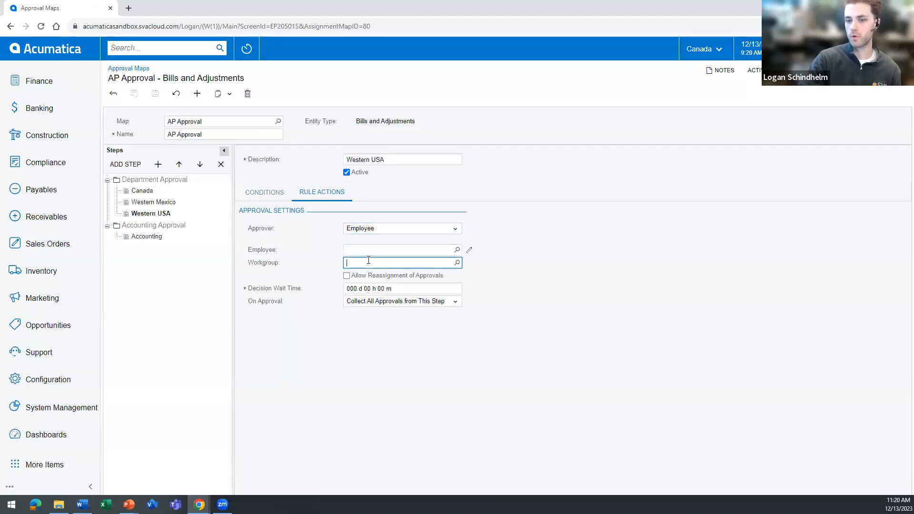
pyautogui.click(456, 262)
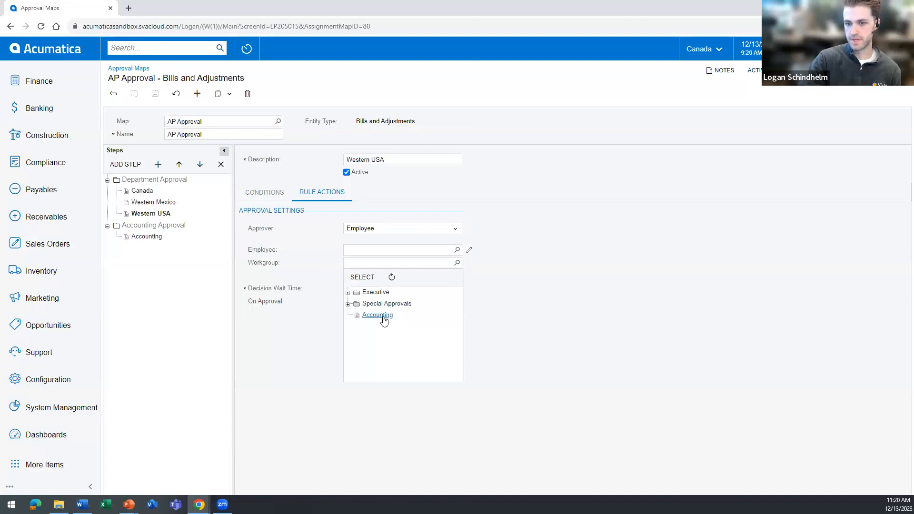
pyautogui.click(348, 304)
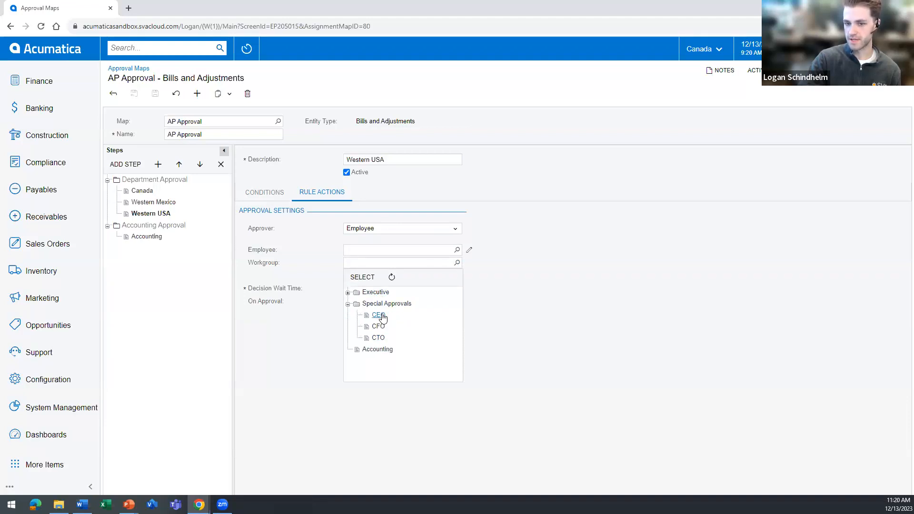
pyautogui.click(382, 316)
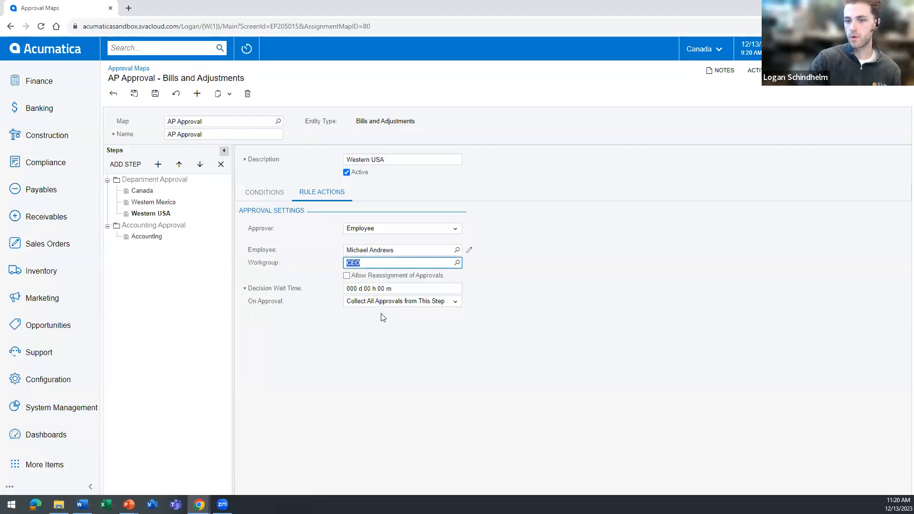
pyautogui.click(419, 253)
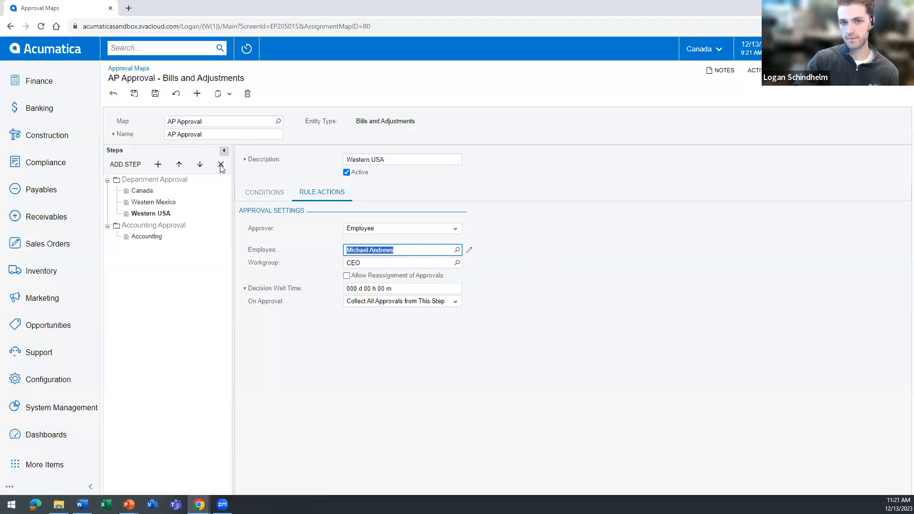
pyautogui.click(155, 93)
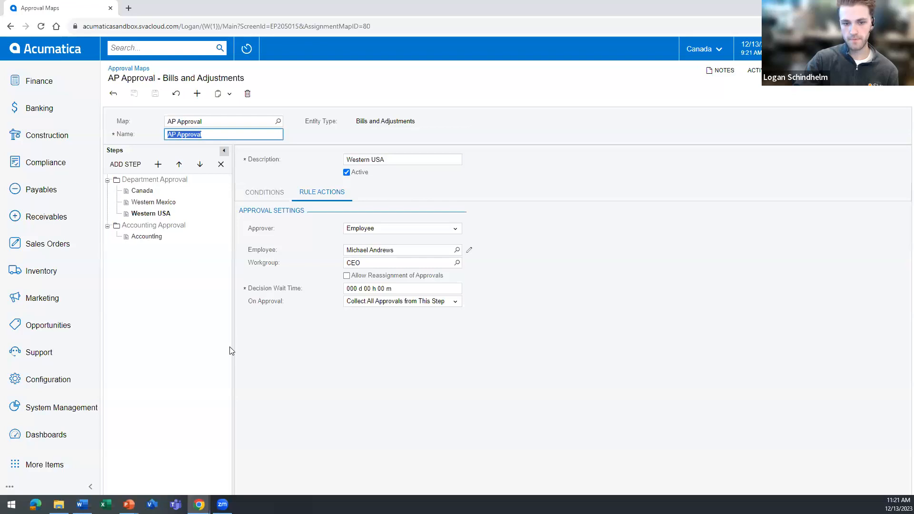
# Open the Company Tree in a new browser tab and display the Accounting workgroup's members.
pyautogui.click(48, 381)
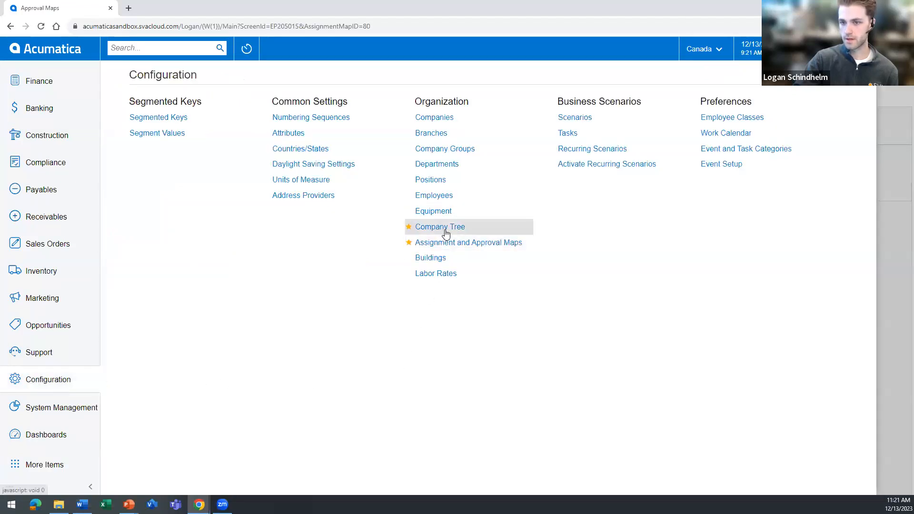
pyautogui.rightClick(445, 232)
pyautogui.click(435, 243)
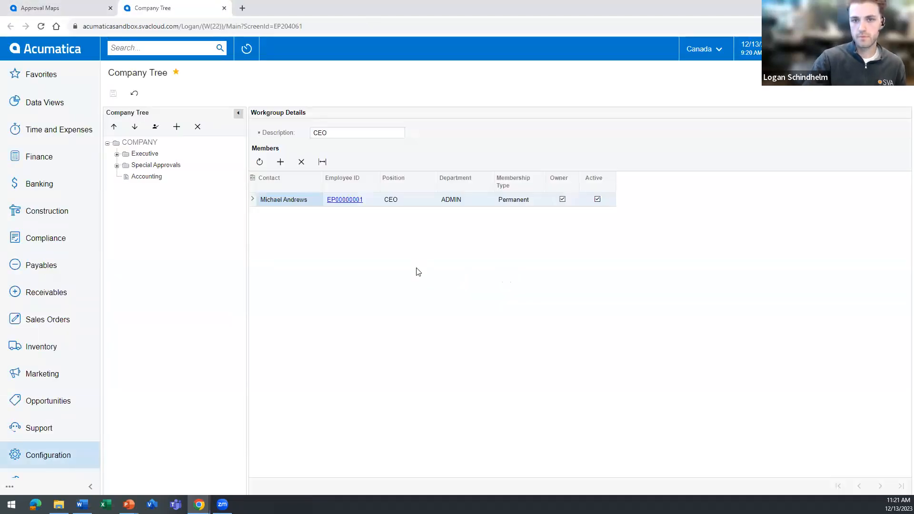
pyautogui.click(146, 182)
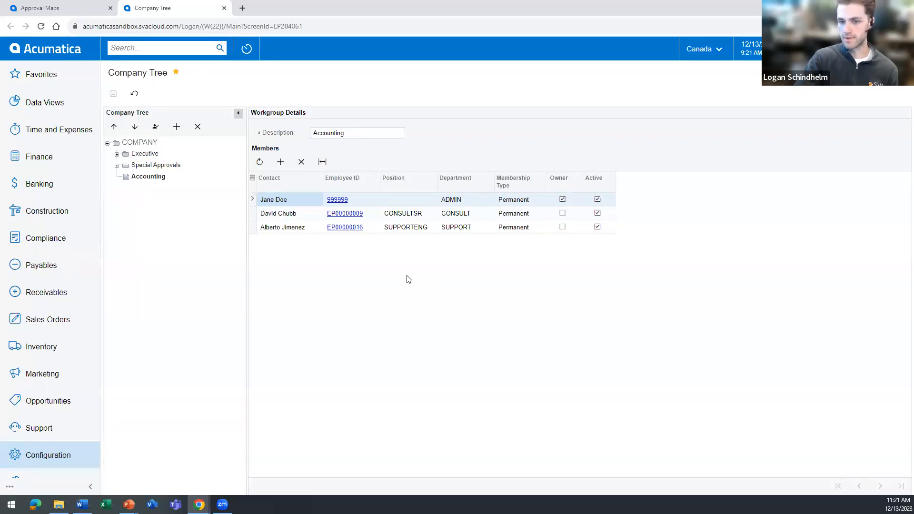
# Add a Junior Consultant contact from Revision Two Products to the Accounting workgroup and save the company tree.
pyautogui.click(284, 165)
pyautogui.click(326, 241)
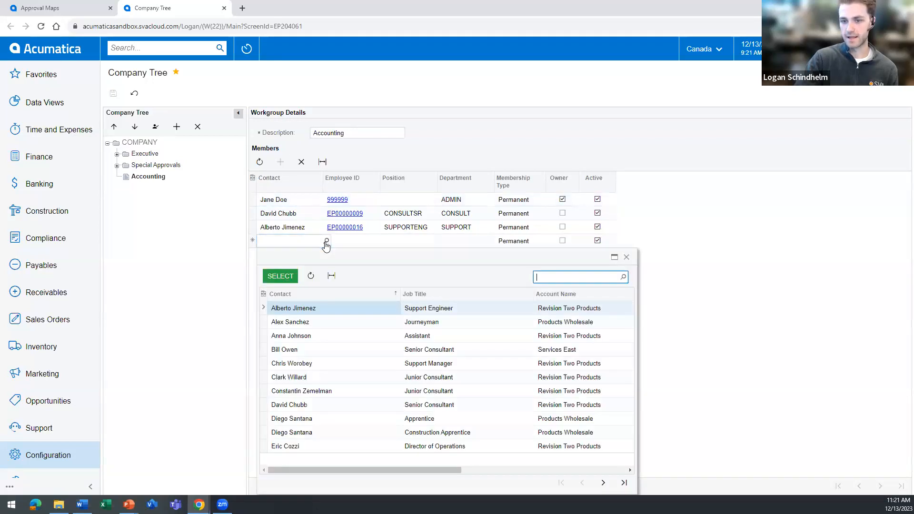
pyautogui.click(318, 378)
pyautogui.click(279, 276)
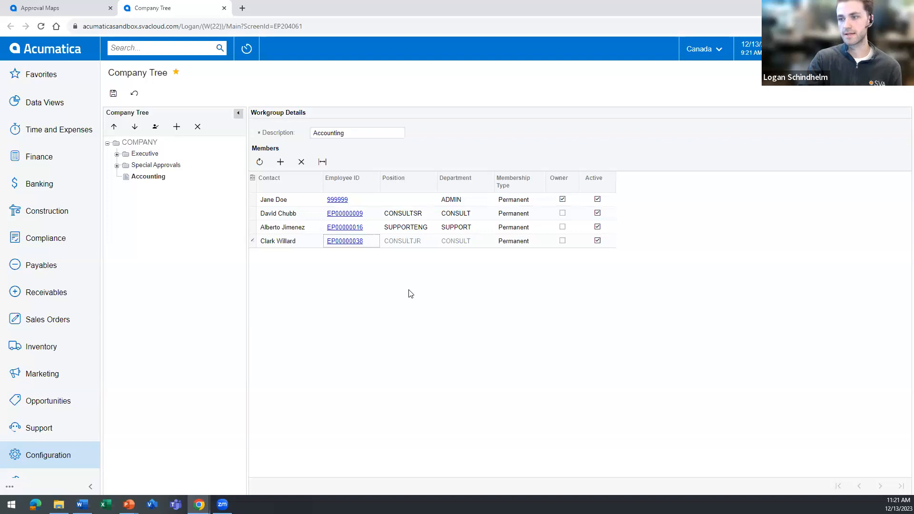
pyautogui.click(113, 95)
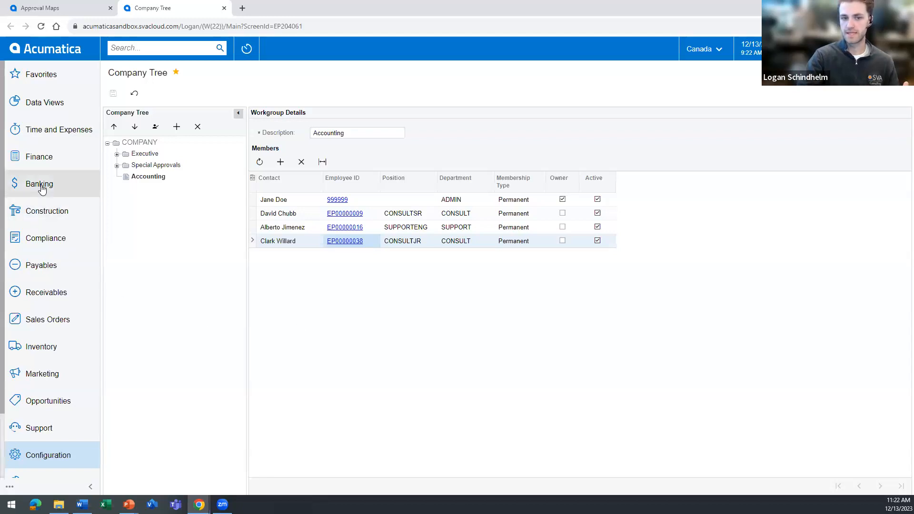
# Open the approval settings in the Accounts Payable Preferences.
pyautogui.click(42, 265)
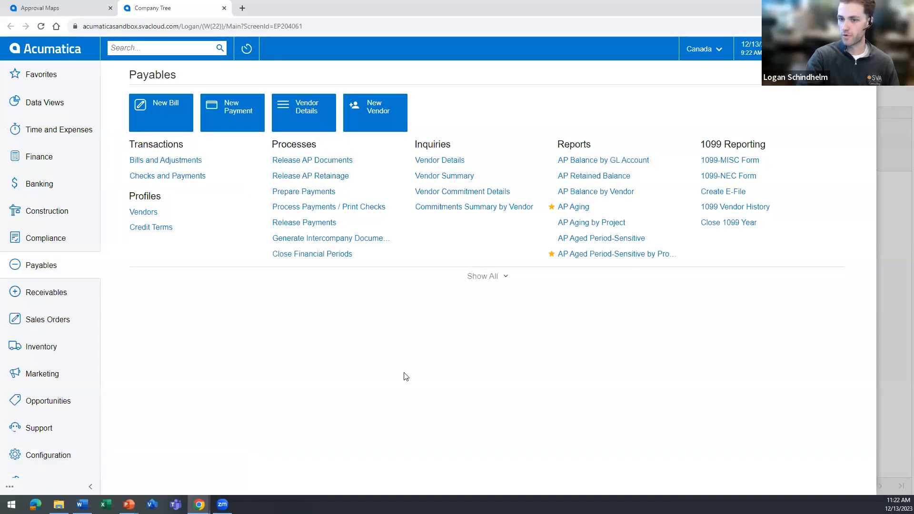
pyautogui.click(486, 280)
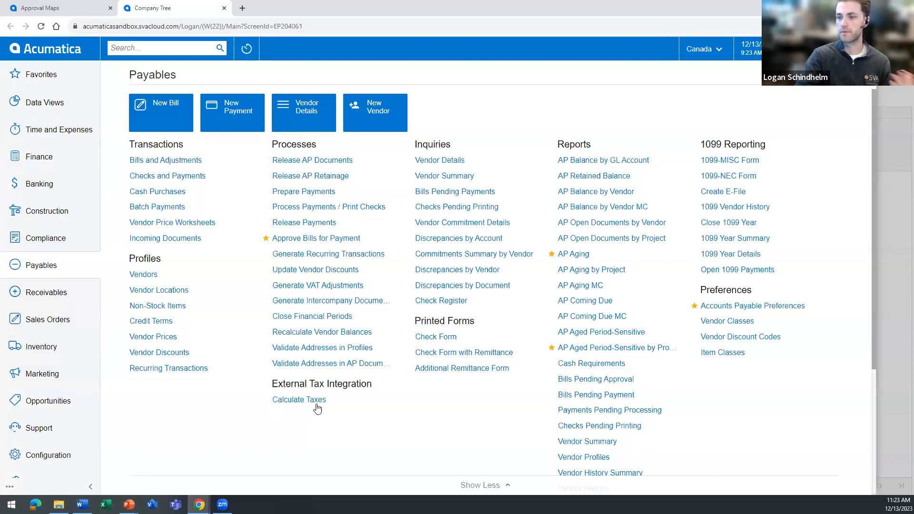
pyautogui.click(759, 308)
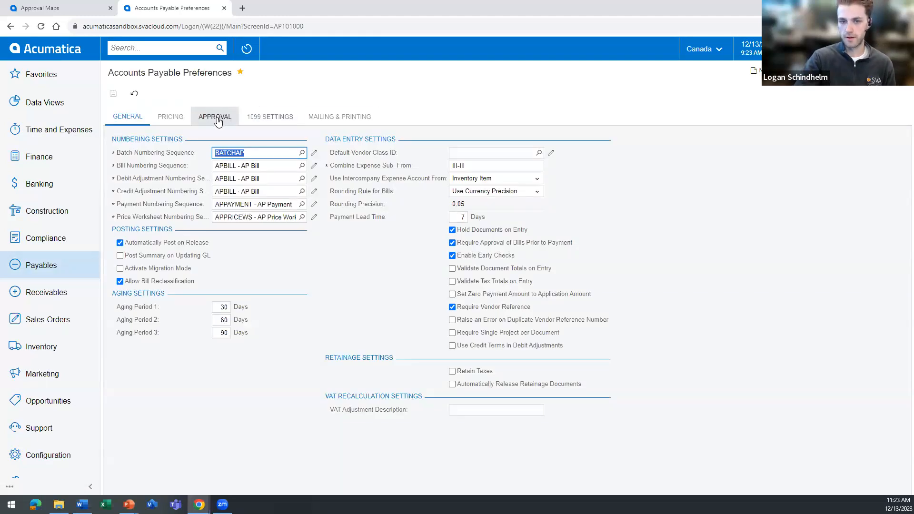
pyautogui.click(218, 122)
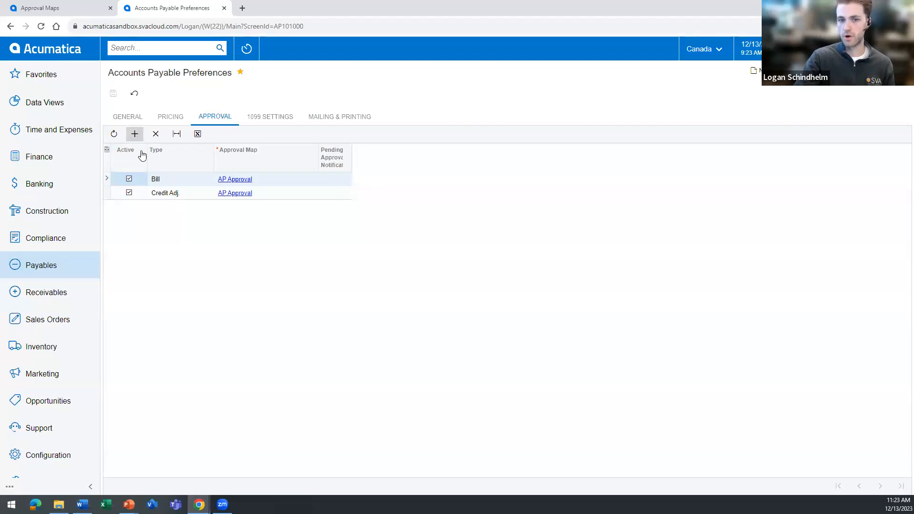
# Add an active Debit Adj. entry using the AP Approval map to the approval settings and save the preferences.
pyautogui.click(175, 210)
pyautogui.click(176, 208)
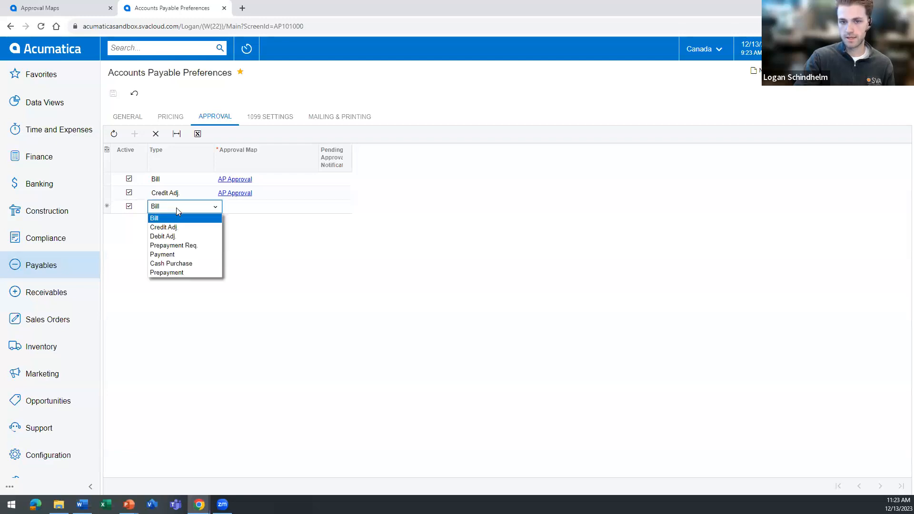
pyautogui.click(171, 236)
pyautogui.click(268, 208)
pyautogui.click(321, 206)
pyautogui.click(264, 273)
pyautogui.click(238, 242)
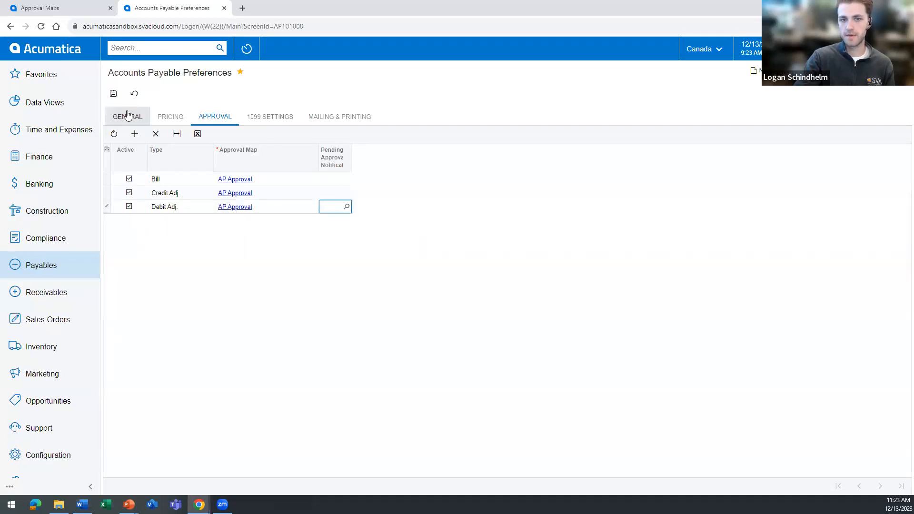
pyautogui.click(116, 94)
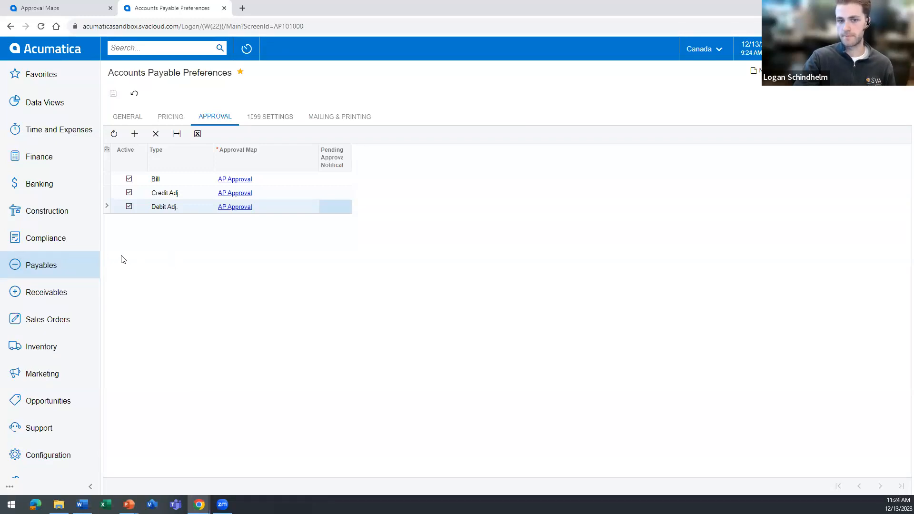
# Create a new AP bill in Bills and Adjustments for vendor AASERVICES.
pyautogui.click(34, 270)
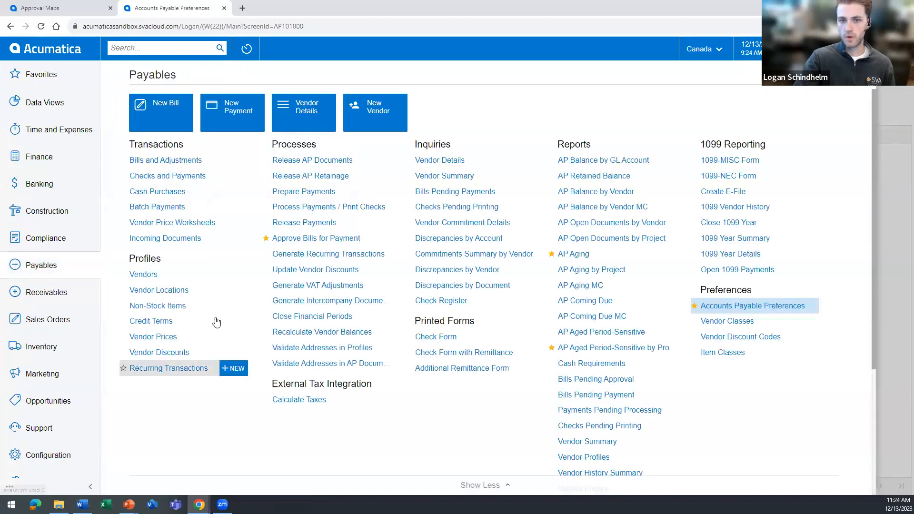
pyautogui.click(161, 162)
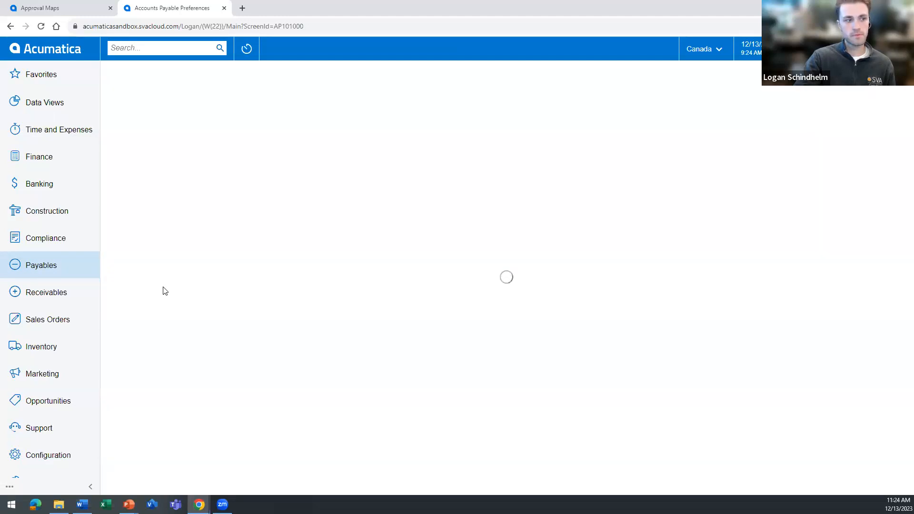
pyautogui.click(155, 94)
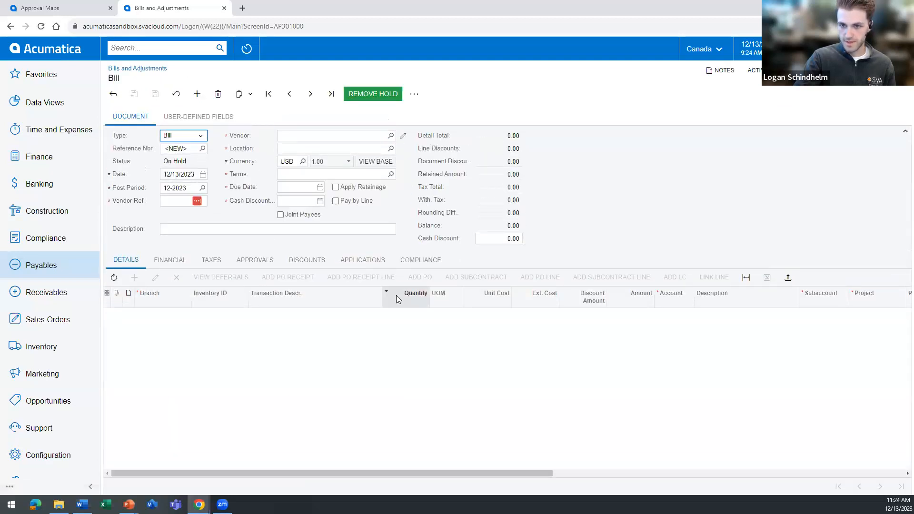
pyautogui.click(330, 322)
pyautogui.click(305, 167)
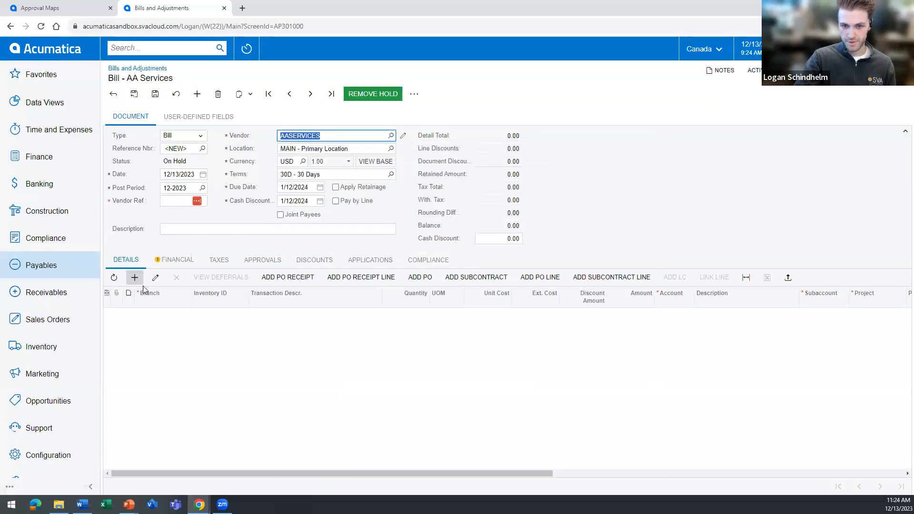
# Add a detail line for branch CAN to the bill with an extended cost of 18,000.00.
pyautogui.click(138, 282)
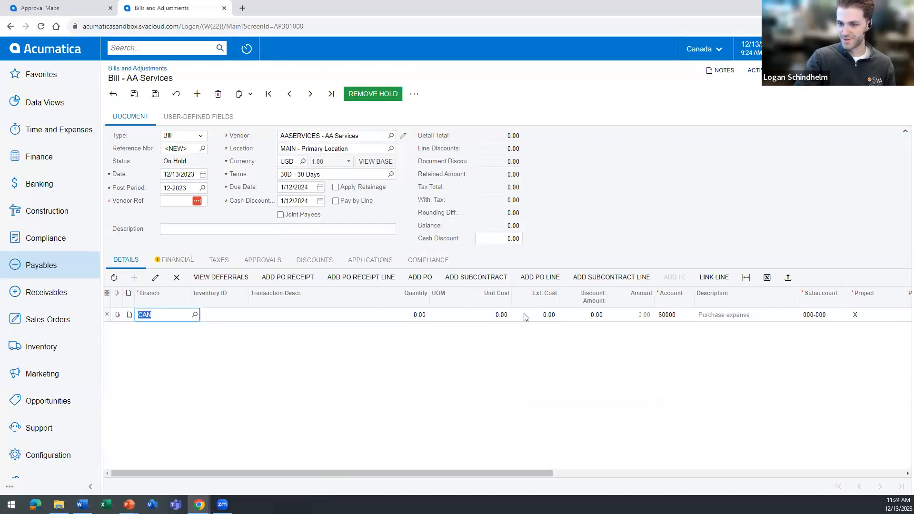
pyautogui.click(536, 316)
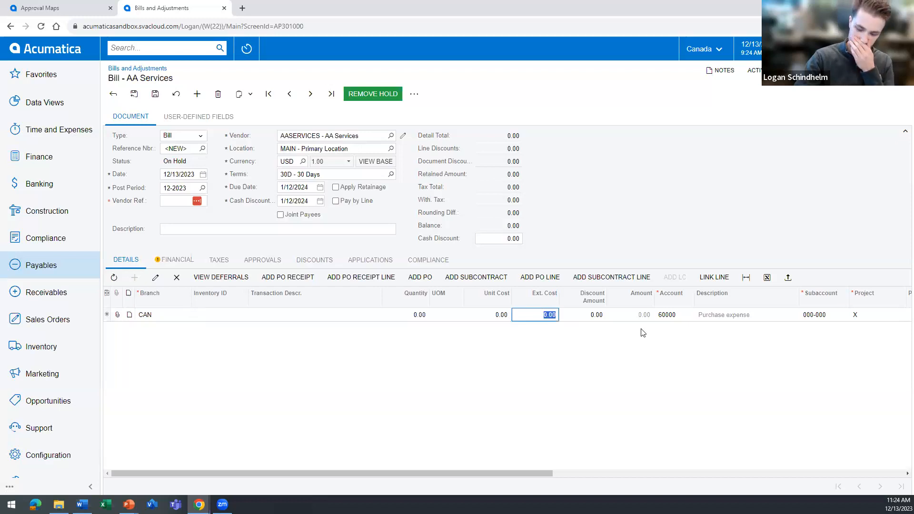
pyautogui.press('Left')
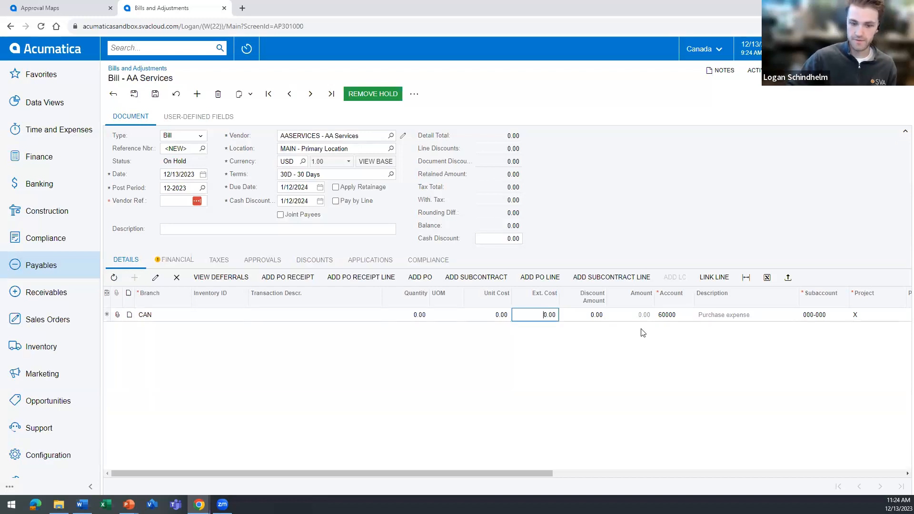
pyautogui.write('1800')
pyautogui.press('Tab')
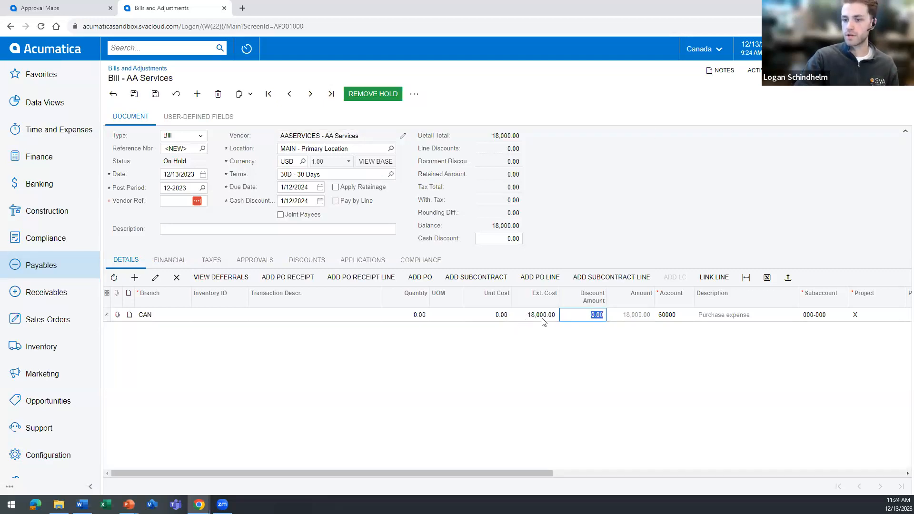
# Review the bill's branch in its financial settings, then enter the vendor reference number and save the bill.
pyautogui.click(176, 262)
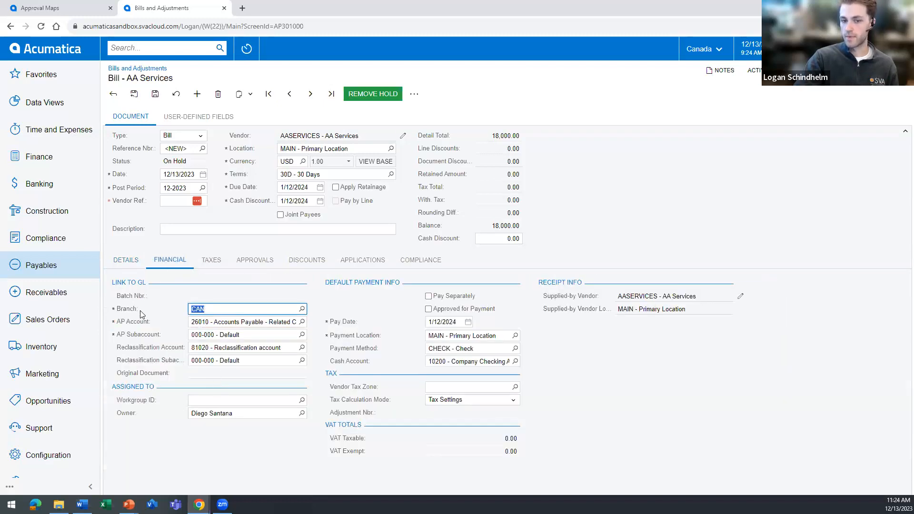
pyautogui.click(181, 316)
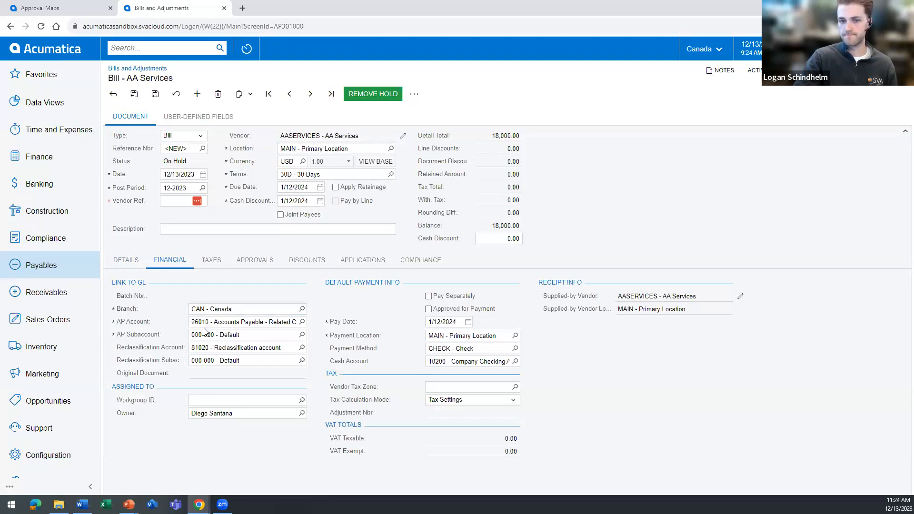
pyautogui.click(125, 260)
pyautogui.click(179, 202)
pyautogui.write('93879874')
pyautogui.click(155, 94)
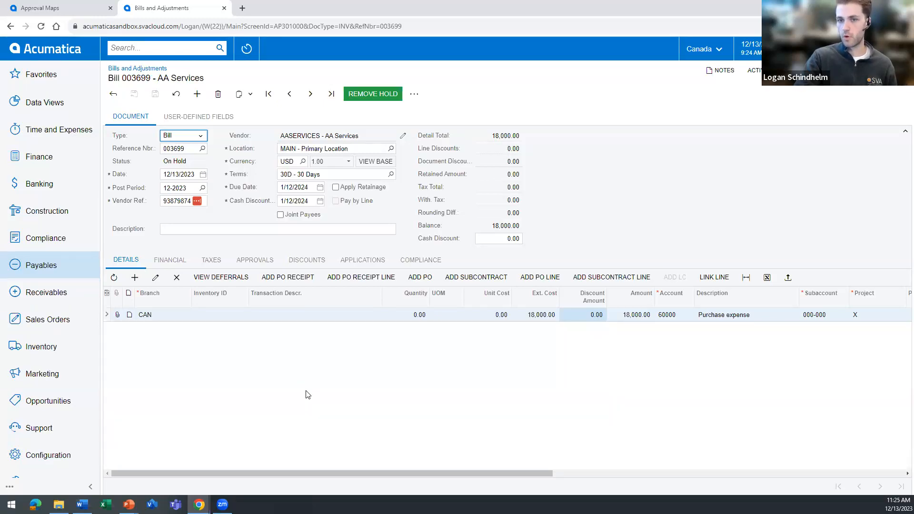
# Remove the hold from the saved AA Services bill and approve it at its first pending approval level.
pyautogui.click(375, 98)
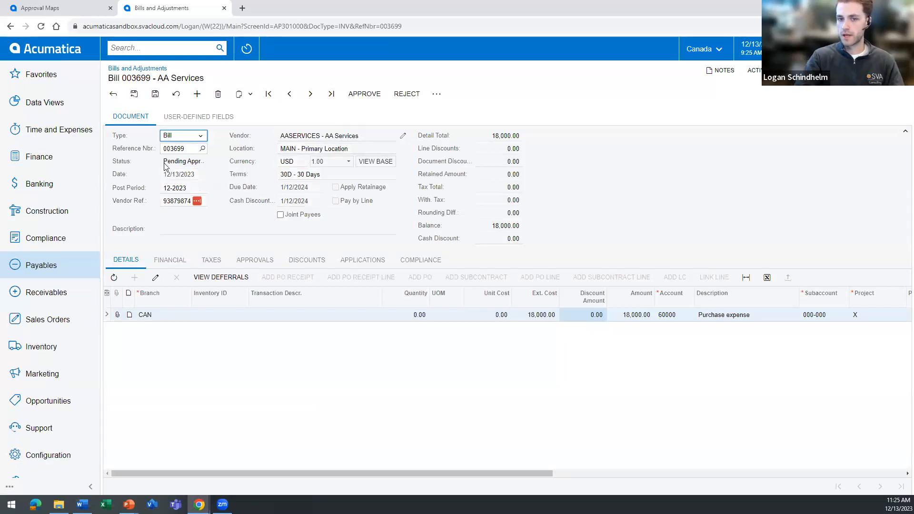
pyautogui.click(156, 95)
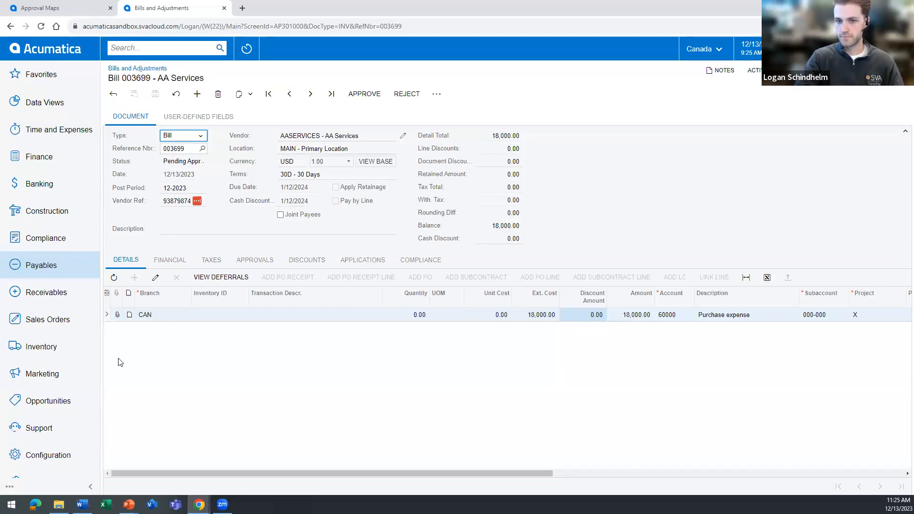
pyautogui.click(261, 265)
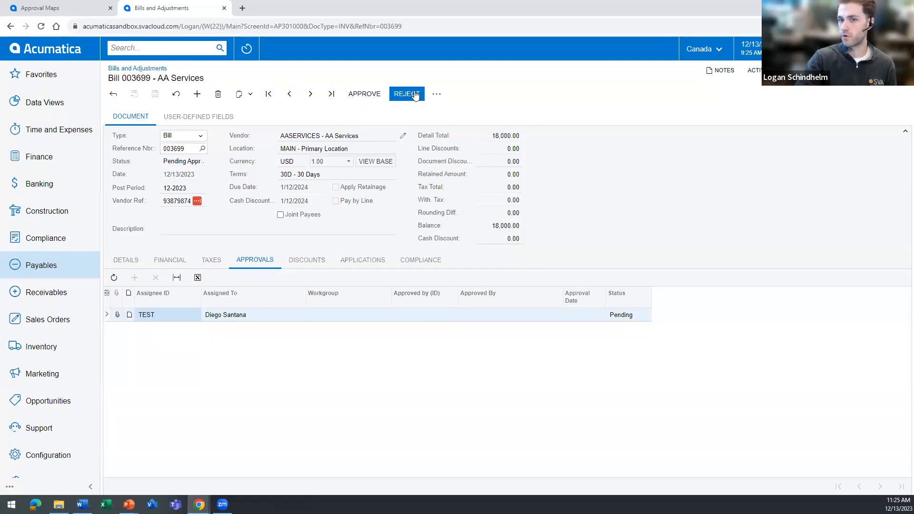
pyautogui.click(374, 95)
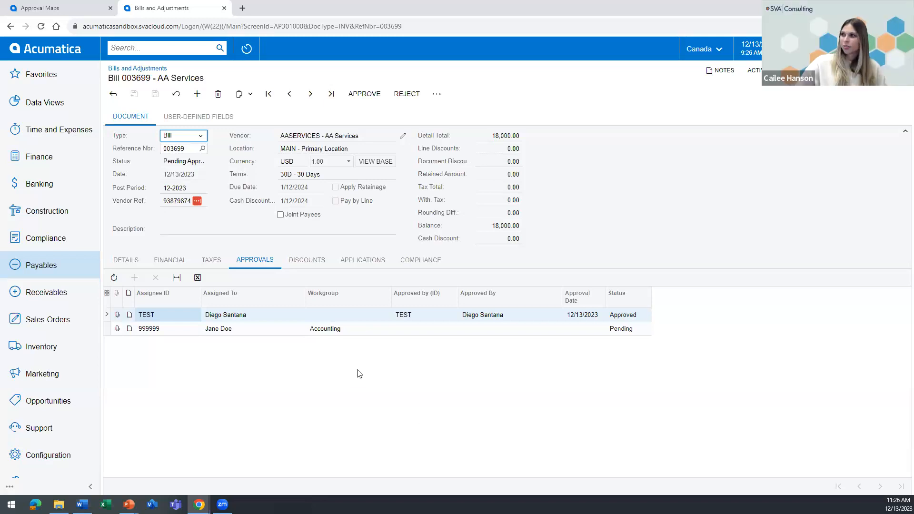
# Refresh the AA Services bill and examine its approval lines and document status for the Accounting workgroup's decision.
pyautogui.click(176, 94)
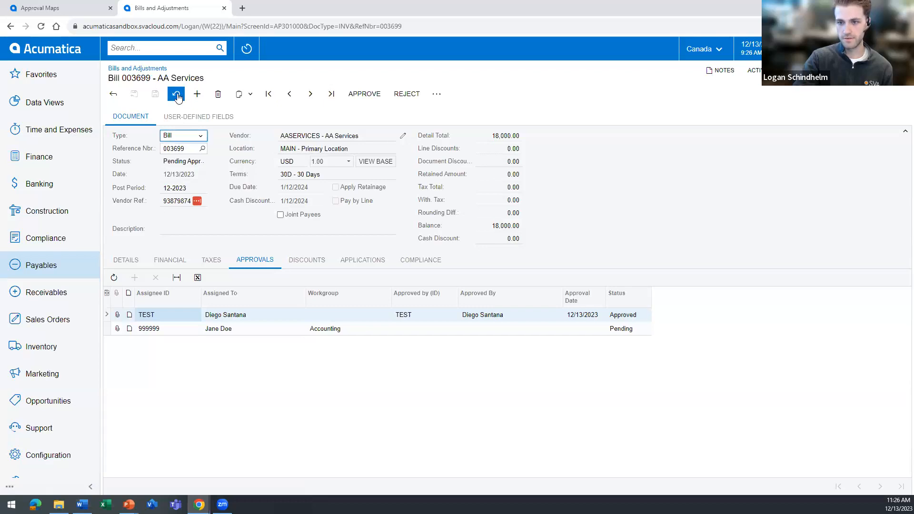
pyautogui.press('F5')
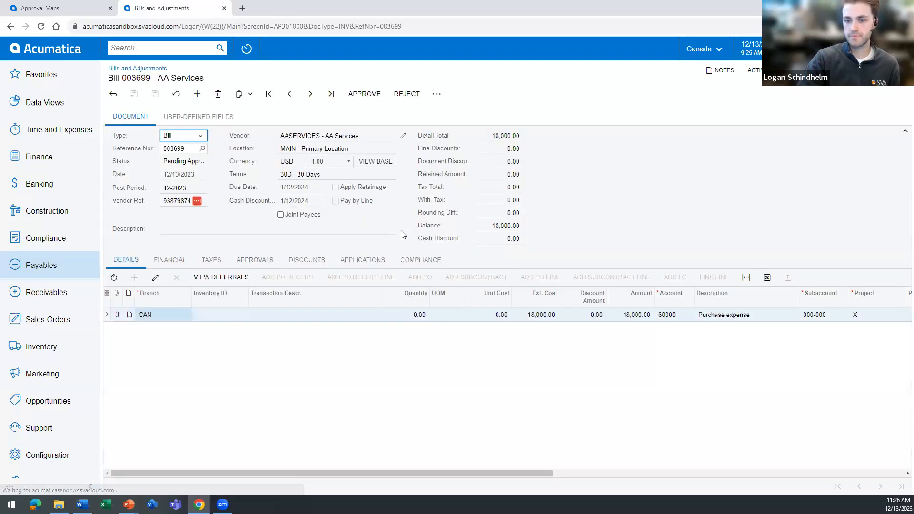
pyautogui.click(251, 262)
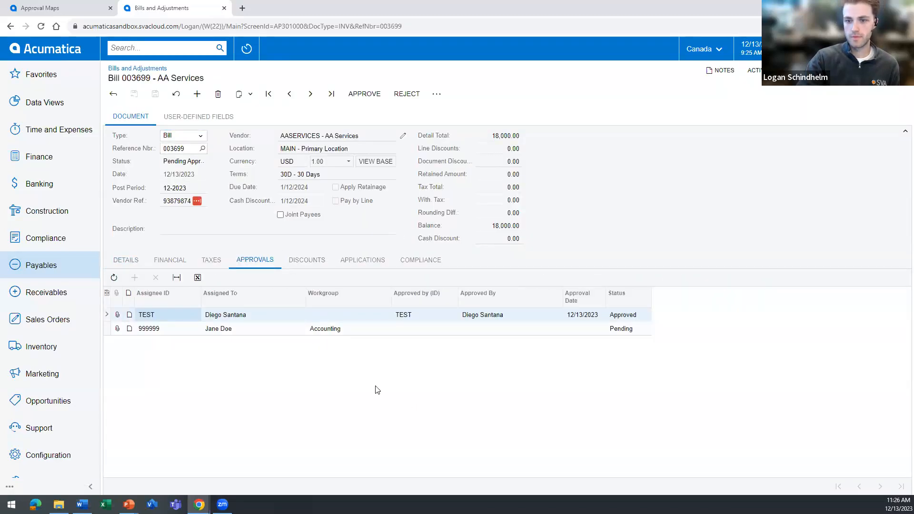
pyautogui.click(177, 95)
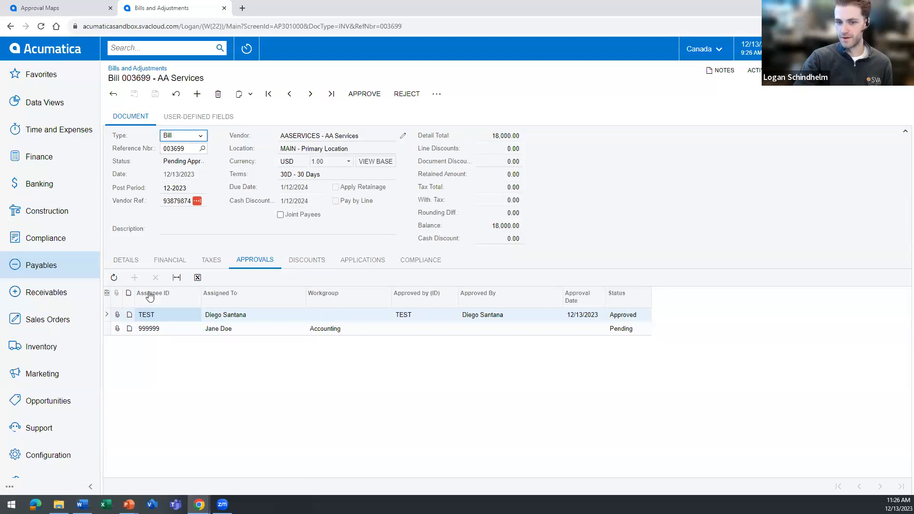
pyautogui.click(42, 26)
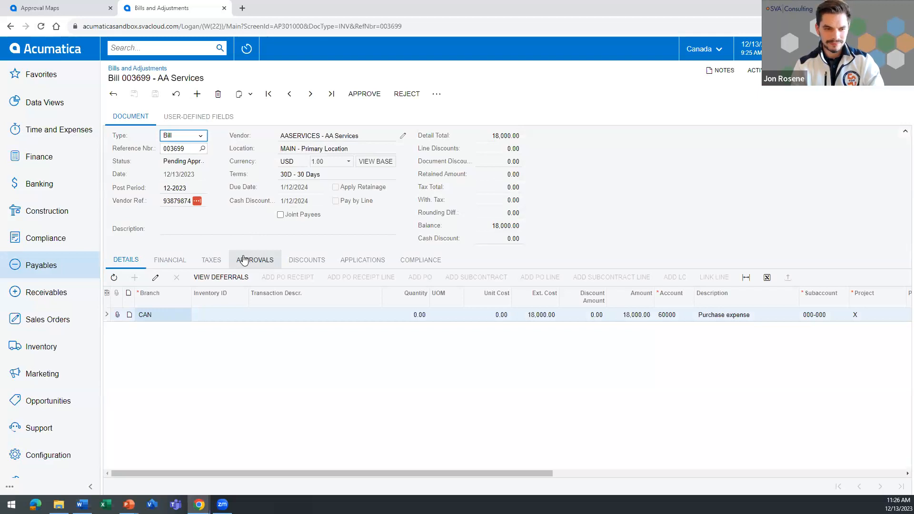
pyautogui.click(244, 260)
pyautogui.click(114, 278)
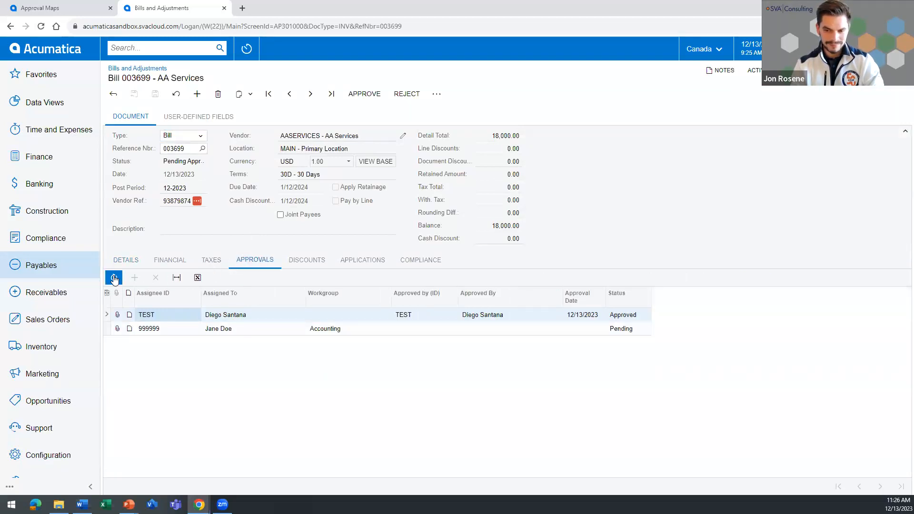
pyautogui.click(114, 277)
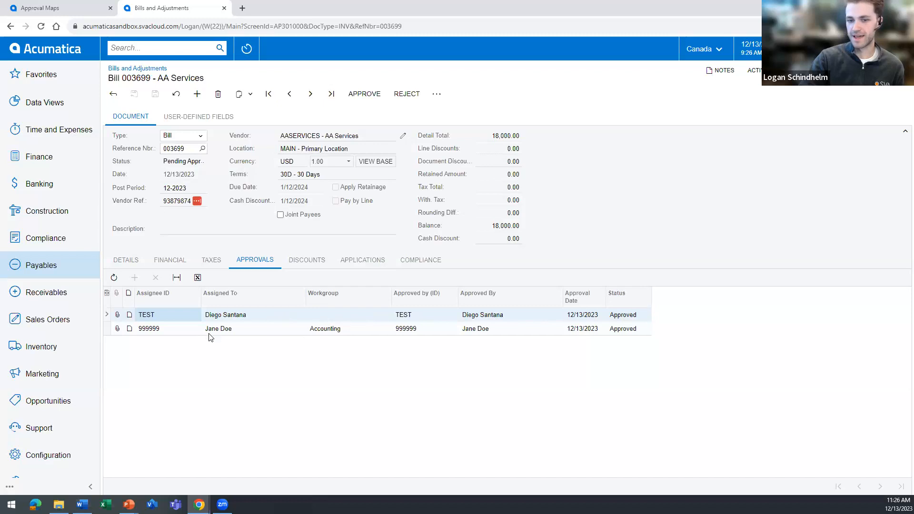
pyautogui.click(484, 331)
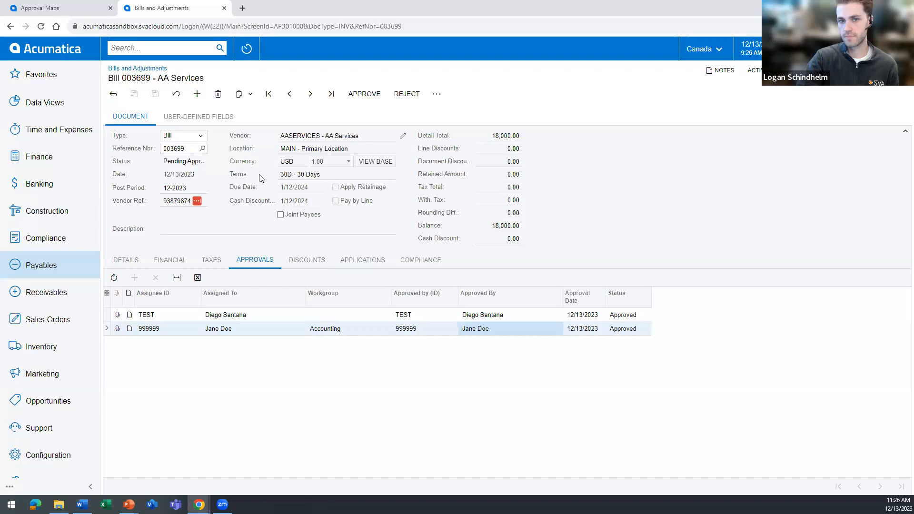
pyautogui.click(175, 93)
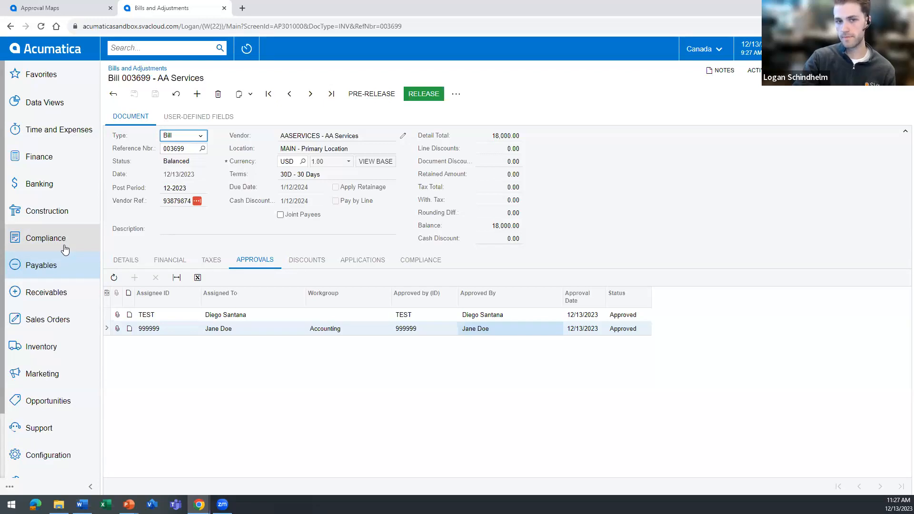
# Open the Approvals list under Time and Expenses and examine the document types awaiting approval across all records.
pyautogui.click(45, 135)
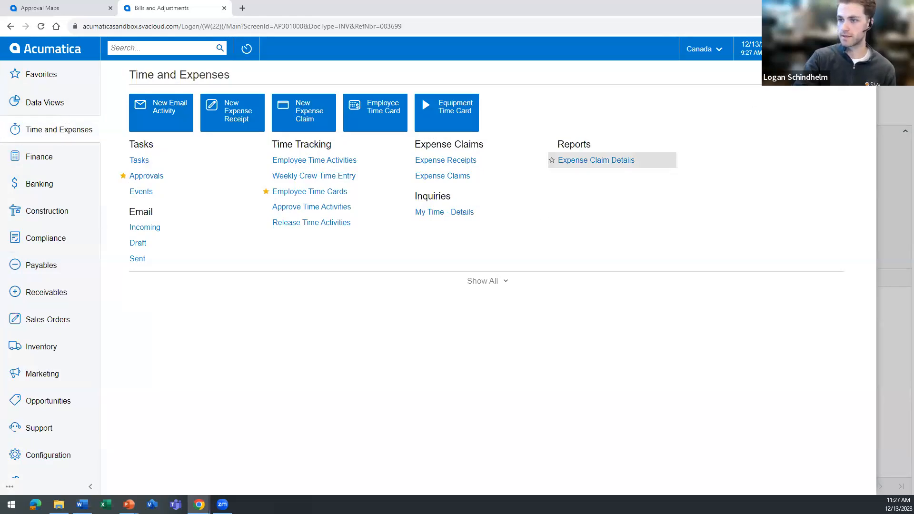
pyautogui.click(164, 177)
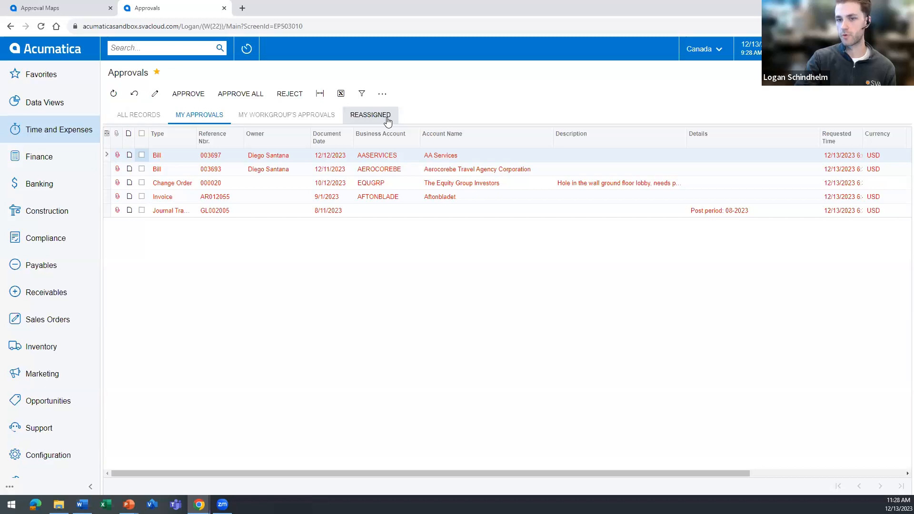
pyautogui.click(137, 118)
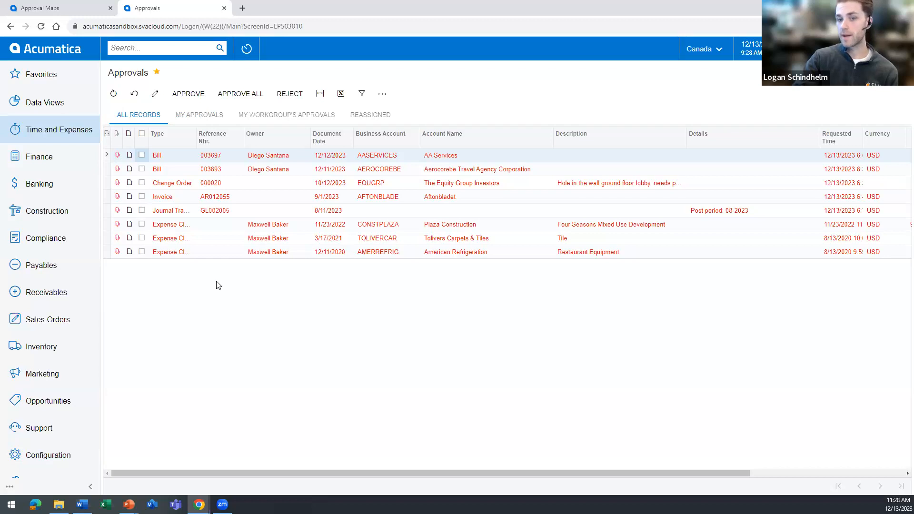
pyautogui.click(191, 186)
pyautogui.click(170, 200)
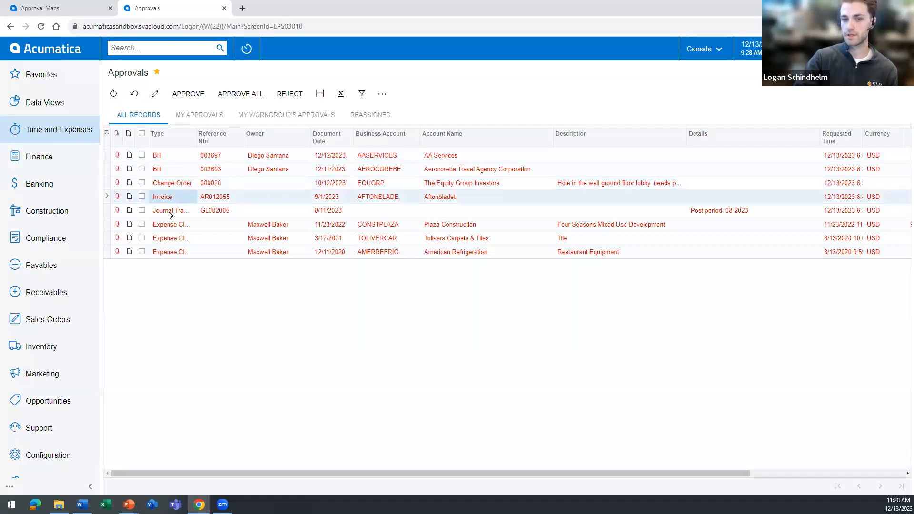
pyautogui.click(170, 209)
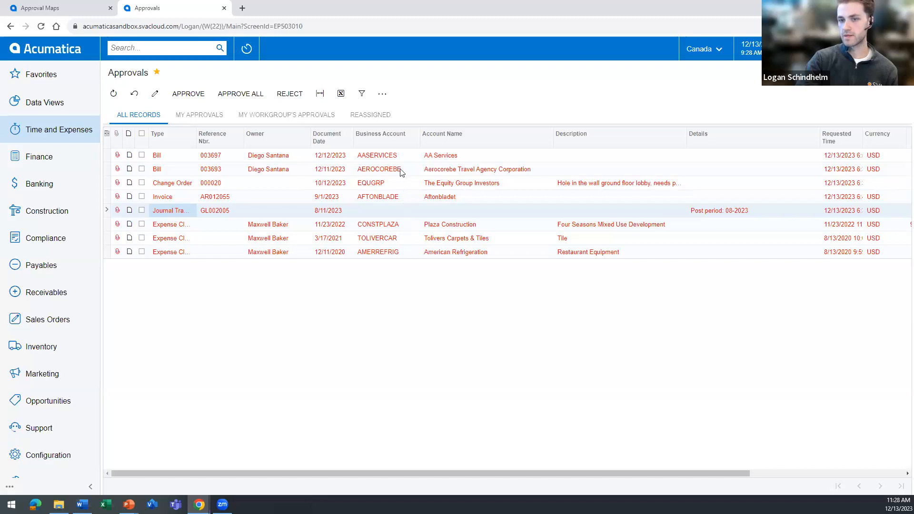
# Reject the AA Services bill dated 12/12/2023 from the Approvals list and display the bill's available actions.
pyautogui.click(213, 155)
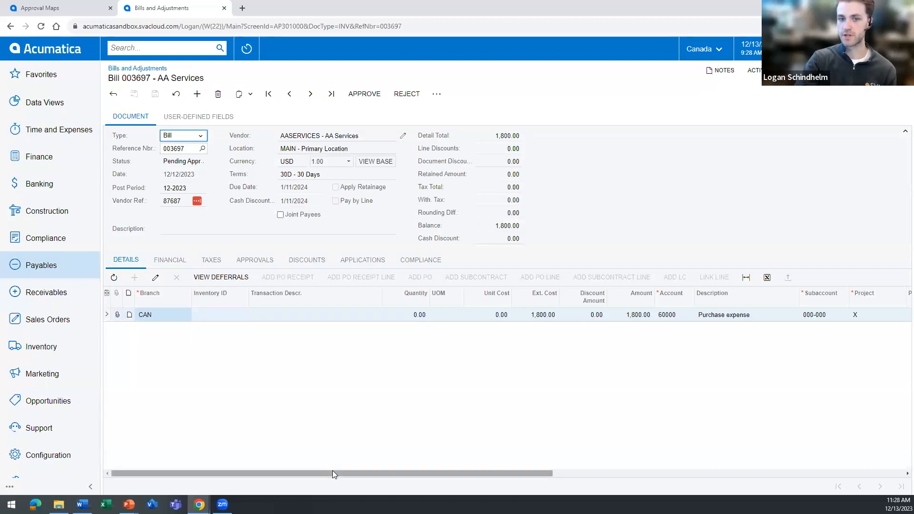
pyautogui.click(414, 96)
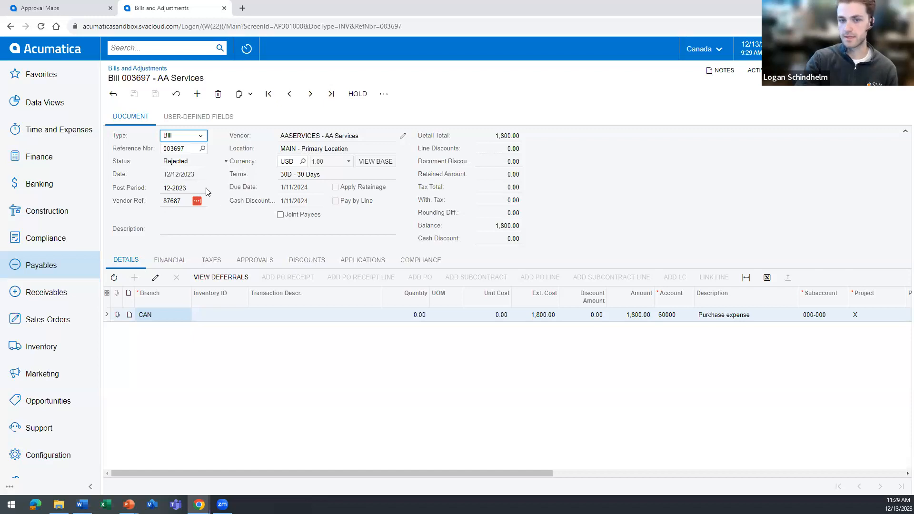
pyautogui.click(383, 93)
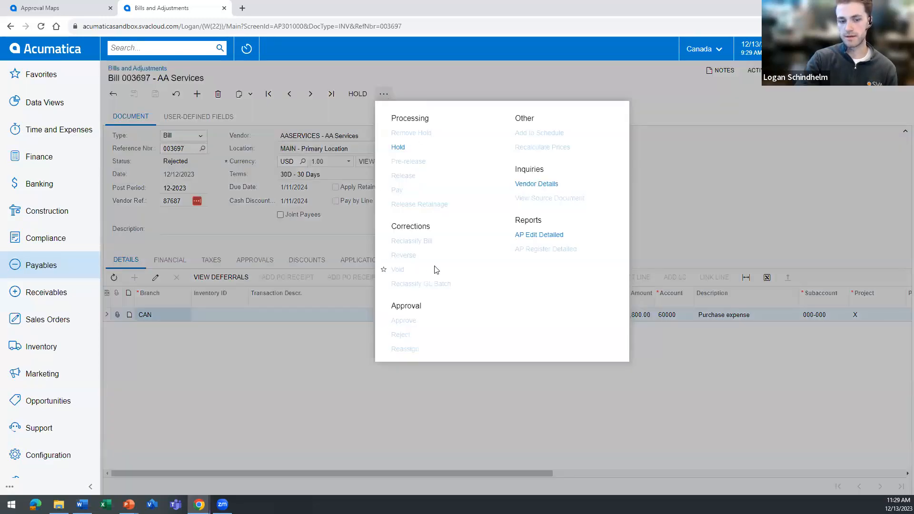
# Put the rejected AA Services bill on hold and set its detail line's account to 61000 (Advertising Expense).
pyautogui.click(398, 147)
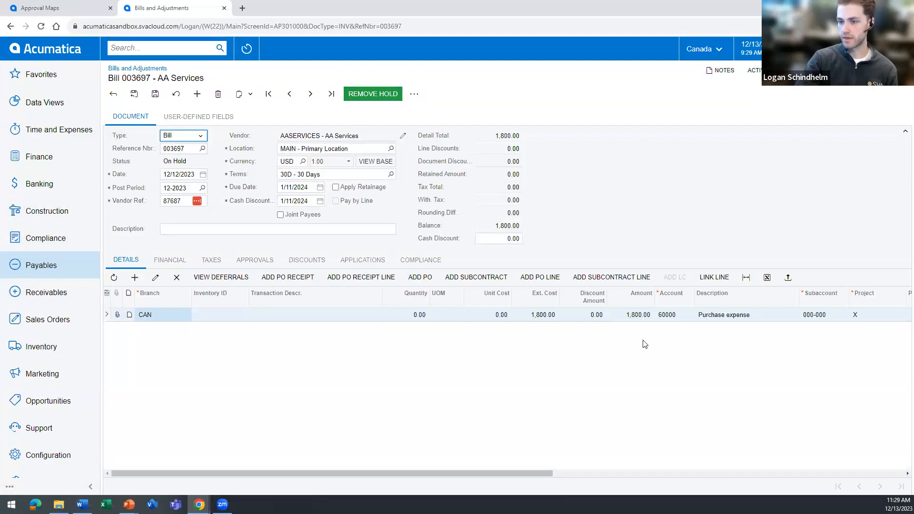
pyautogui.click(665, 319)
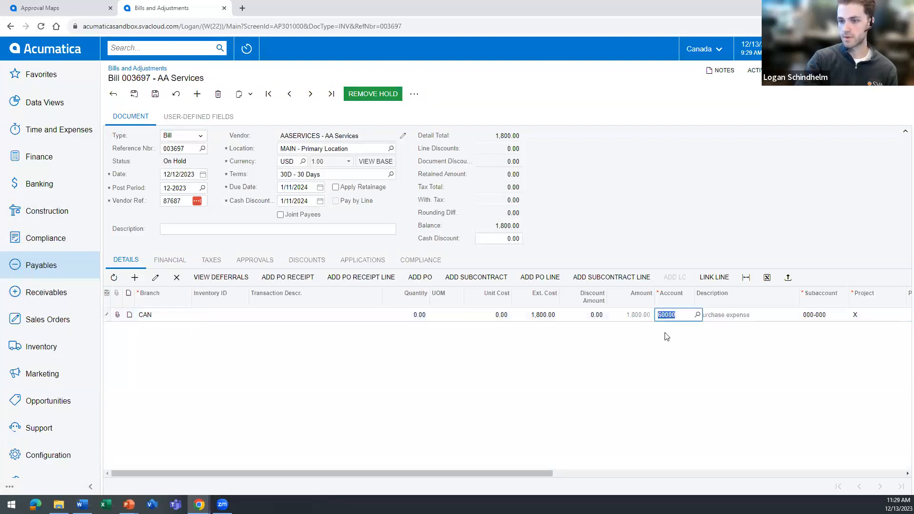
pyautogui.click(696, 316)
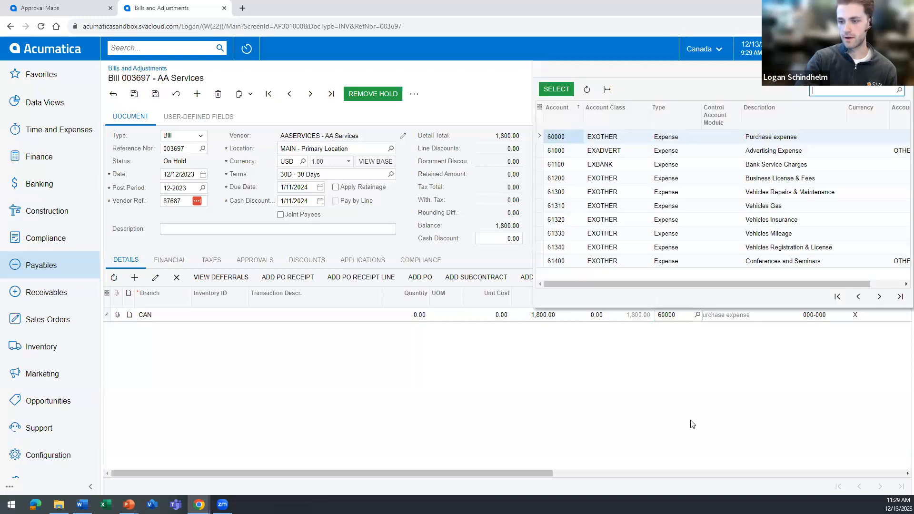
pyautogui.doubleClick(563, 150)
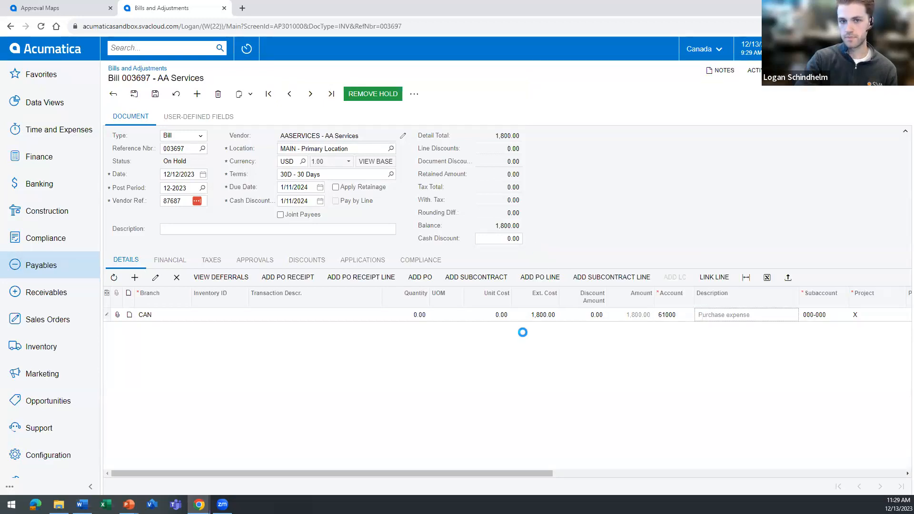
# Set the project on the AA Services bill's detail line back to X and save the bill.
pyautogui.click(156, 94)
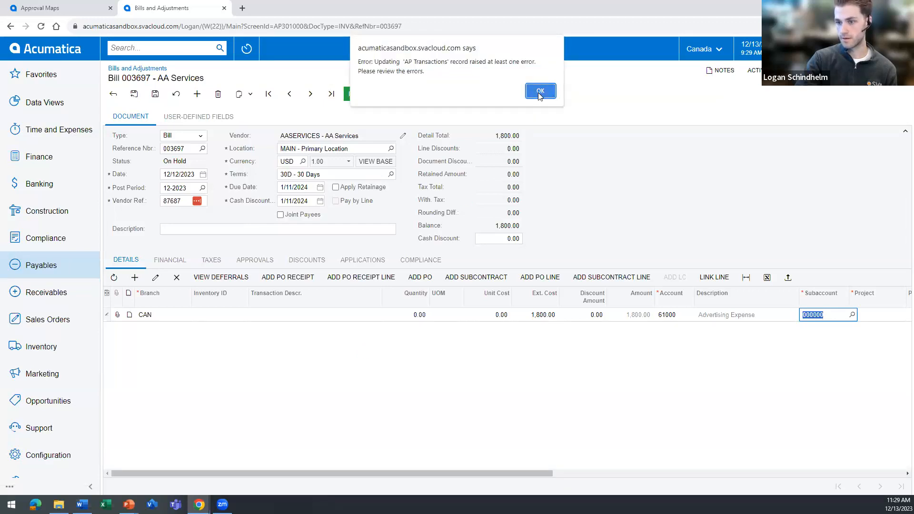
pyautogui.click(543, 94)
pyautogui.click(859, 318)
pyautogui.click(861, 319)
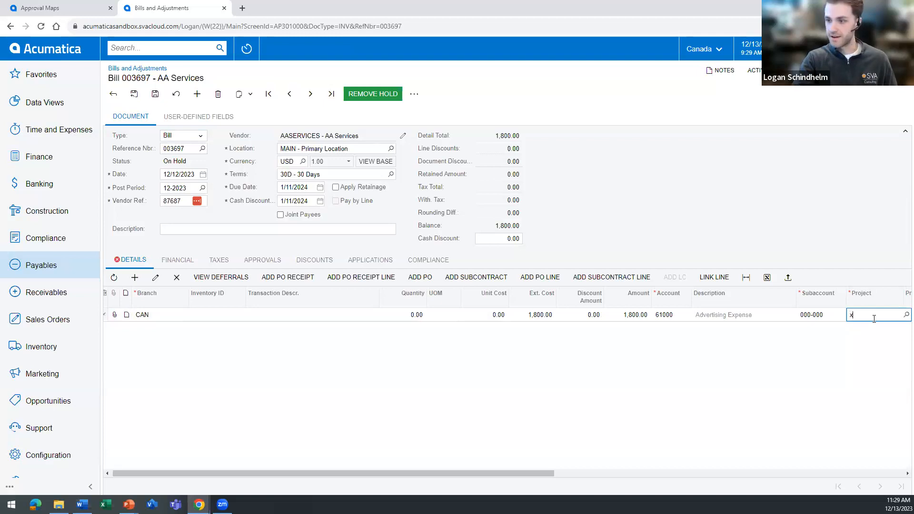
pyautogui.click(825, 317)
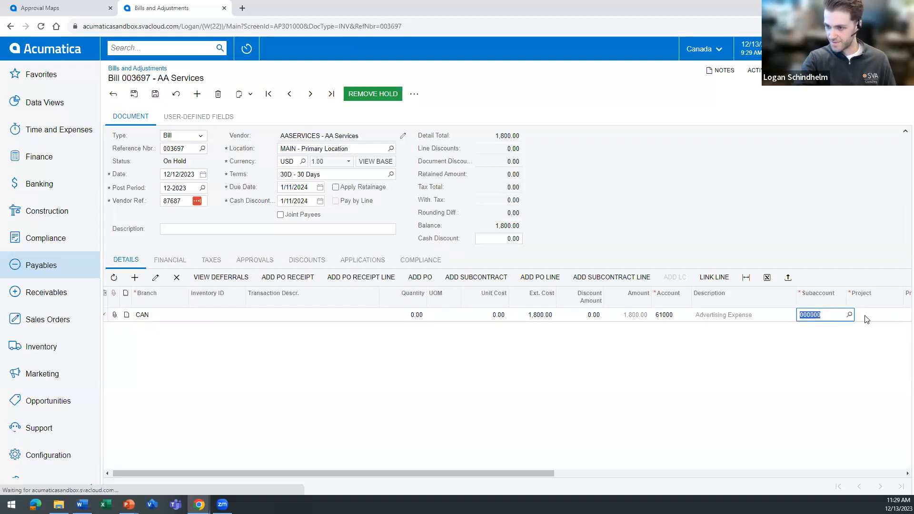
pyautogui.click(897, 315)
pyautogui.click(906, 315)
pyautogui.click(692, 421)
pyautogui.click(155, 94)
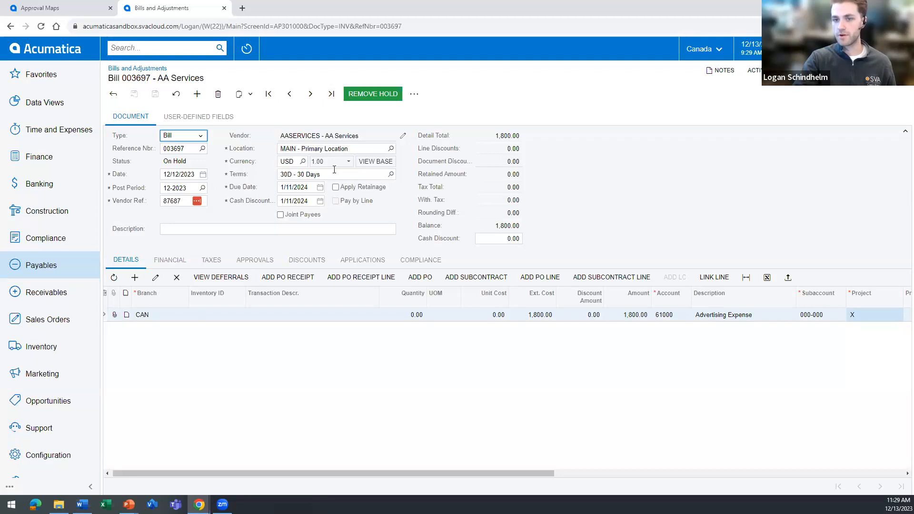
# Remove the hold from the corrected AA Services bill, save it and return to the Approvals list.
pyautogui.click(360, 94)
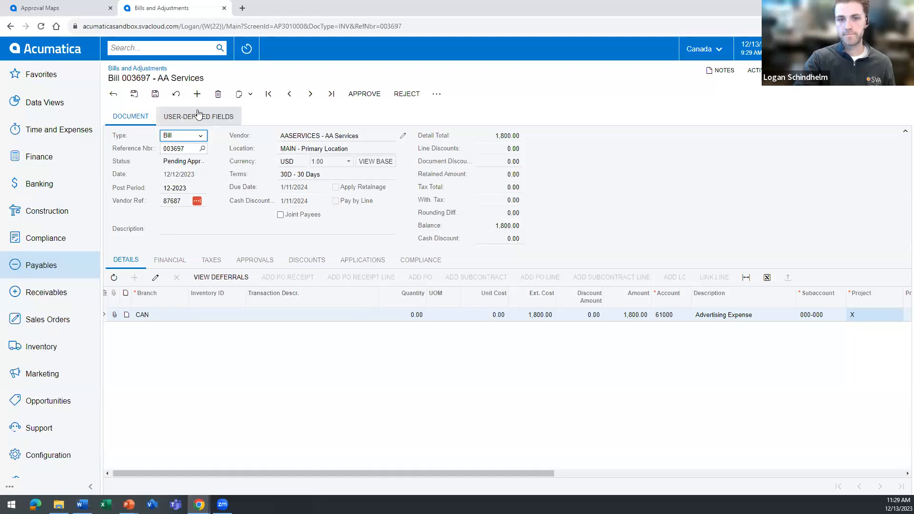
pyautogui.click(154, 94)
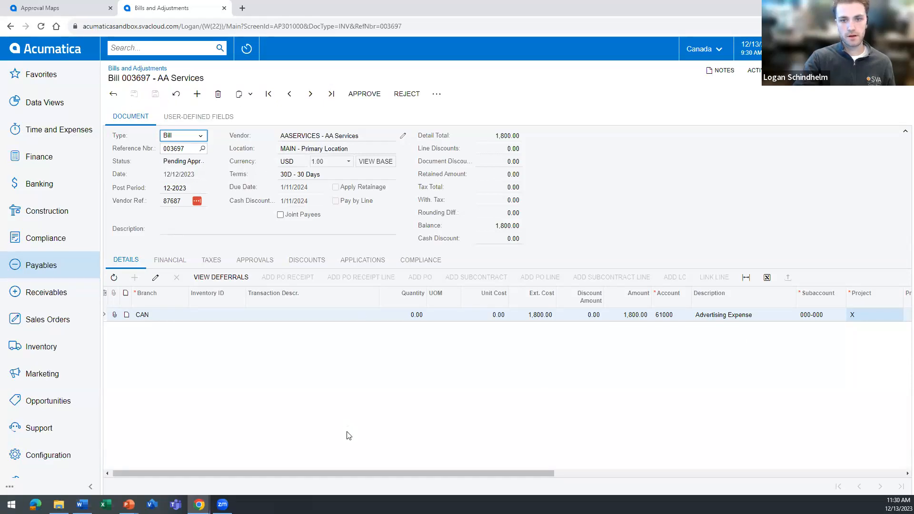
pyautogui.click(11, 26)
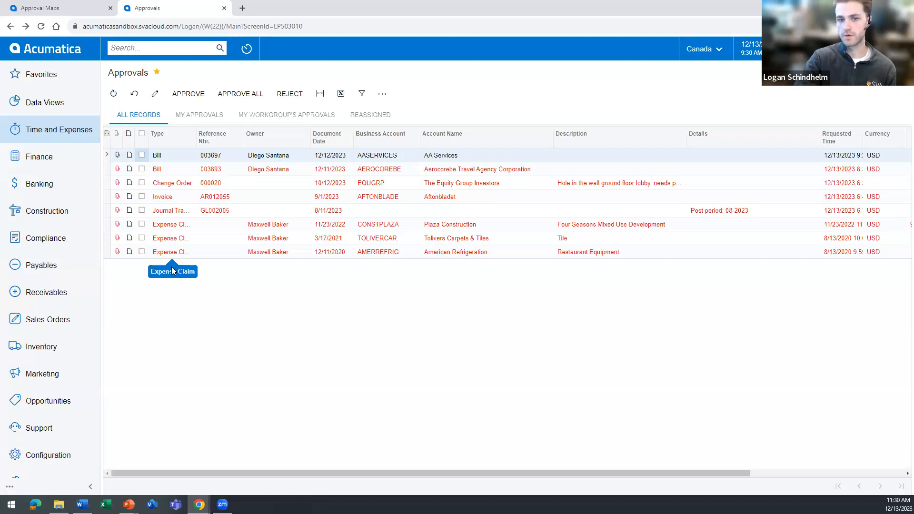
# Approve the AA Services bill, the Aerocorebe Travel Agency bill dated 12/11/2023 and the Equity Group Investors change order together.
pyautogui.click(142, 155)
pyautogui.click(142, 169)
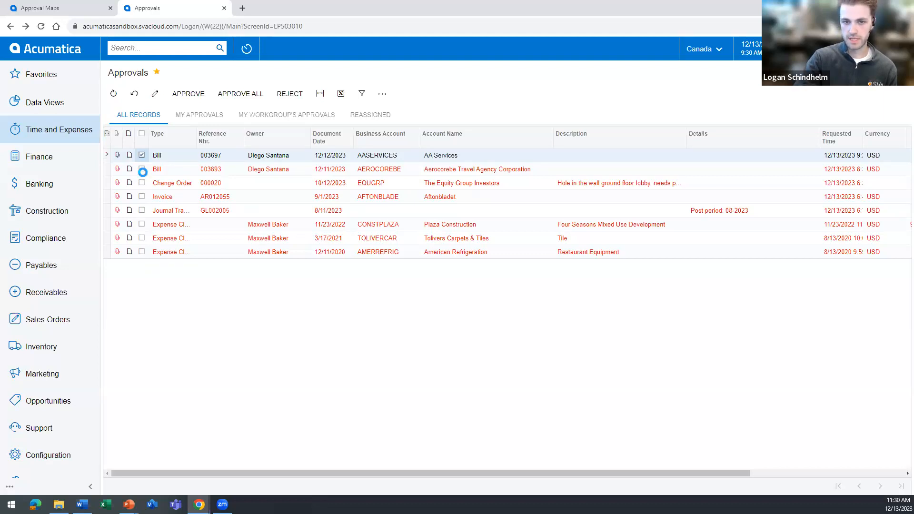
pyautogui.click(142, 183)
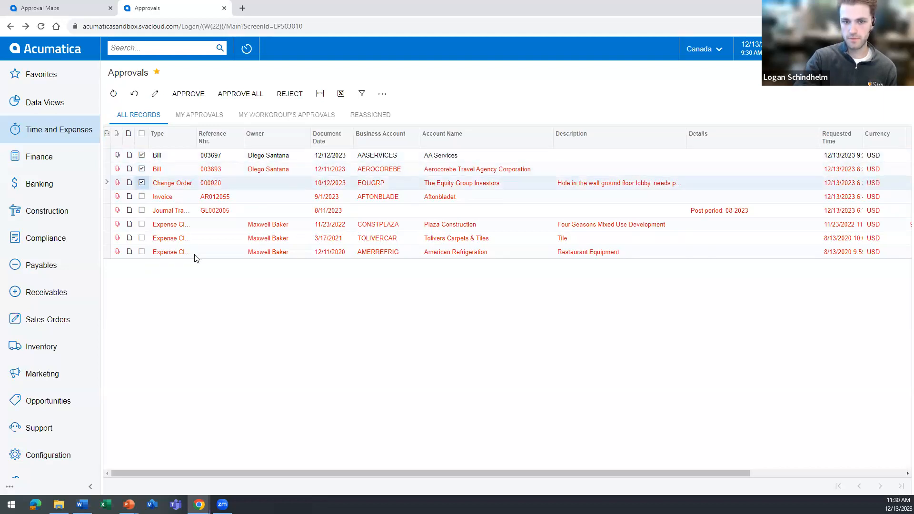
pyautogui.click(190, 95)
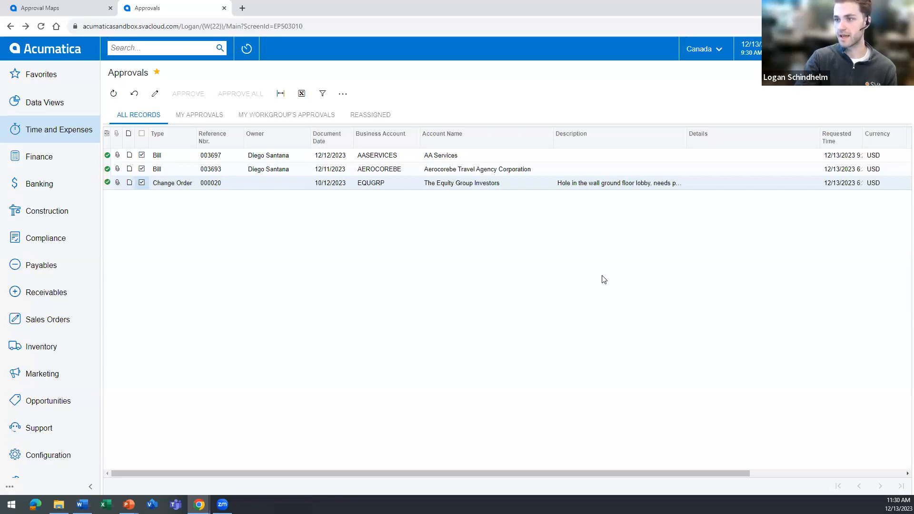
# Return to the AP Approval map and examine the Canada rule's approver and reassignment settings.
pyautogui.click(57, 8)
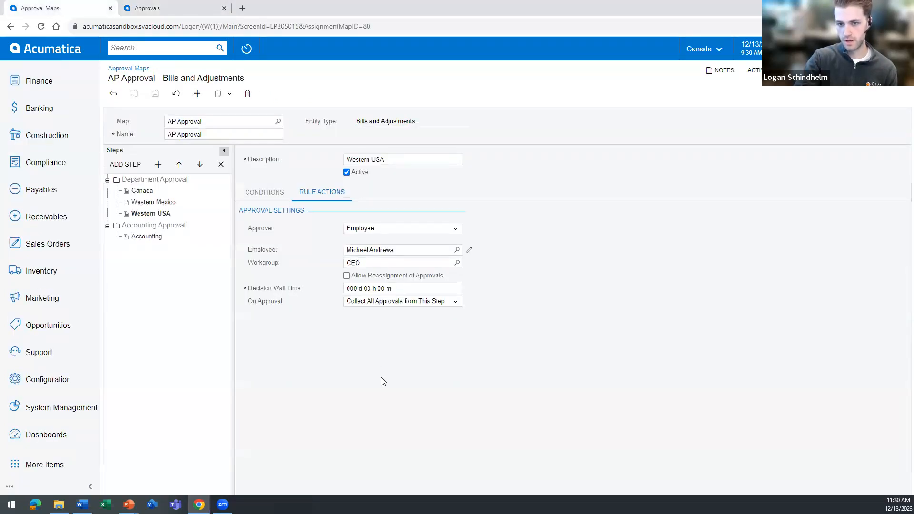
pyautogui.click(142, 190)
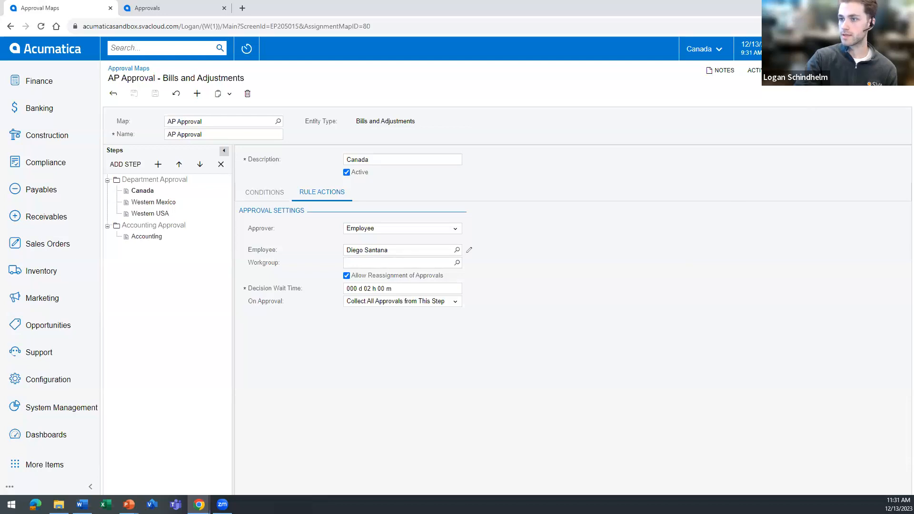
# Add a delegation of Approvals in the user profile and assign it to an employee from the CONSULT department.
pyautogui.click(850, 47)
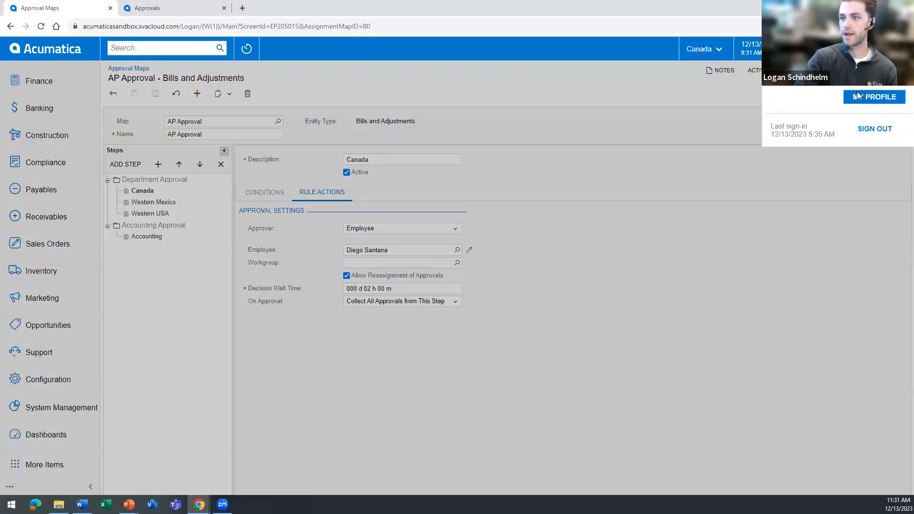
pyautogui.click(867, 99)
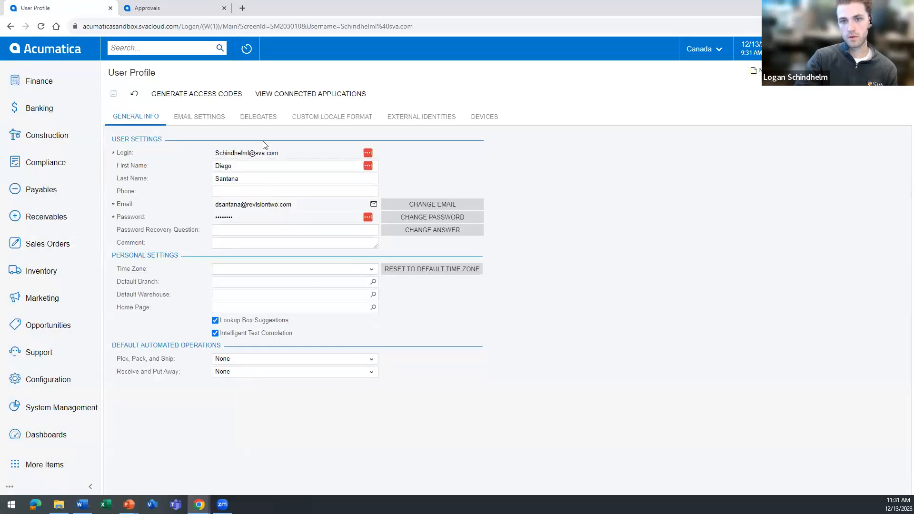
pyautogui.click(263, 117)
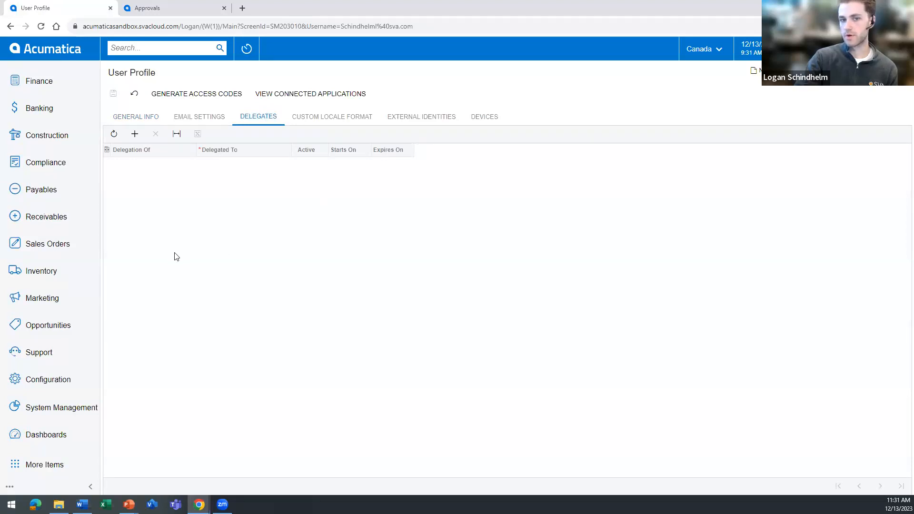
pyautogui.click(135, 135)
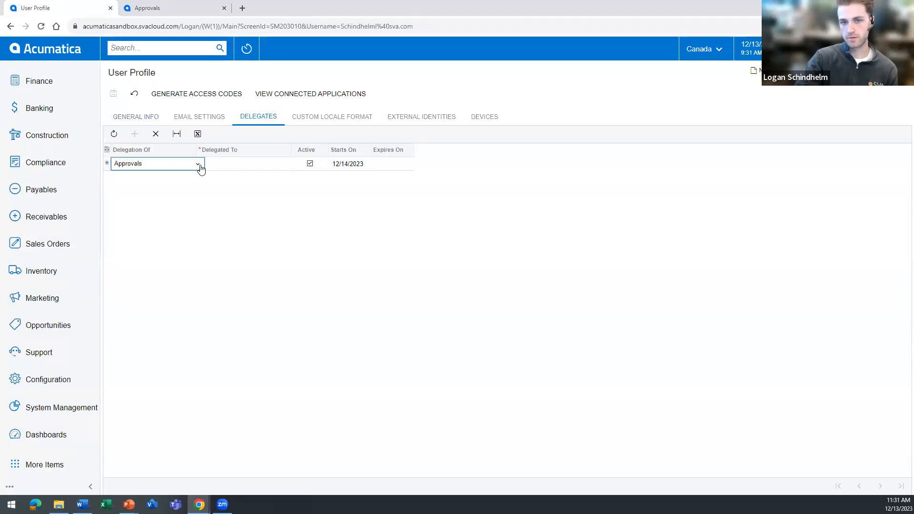
pyautogui.click(145, 165)
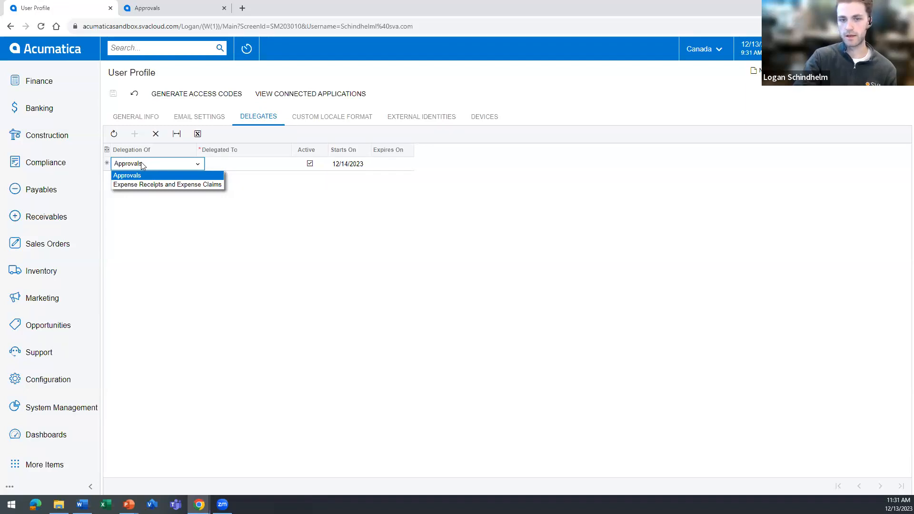
pyautogui.click(257, 165)
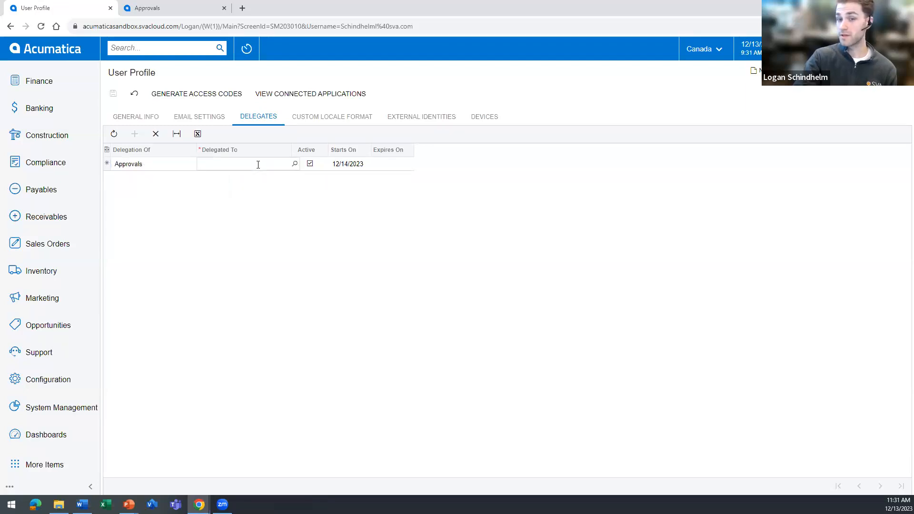
pyautogui.click(295, 164)
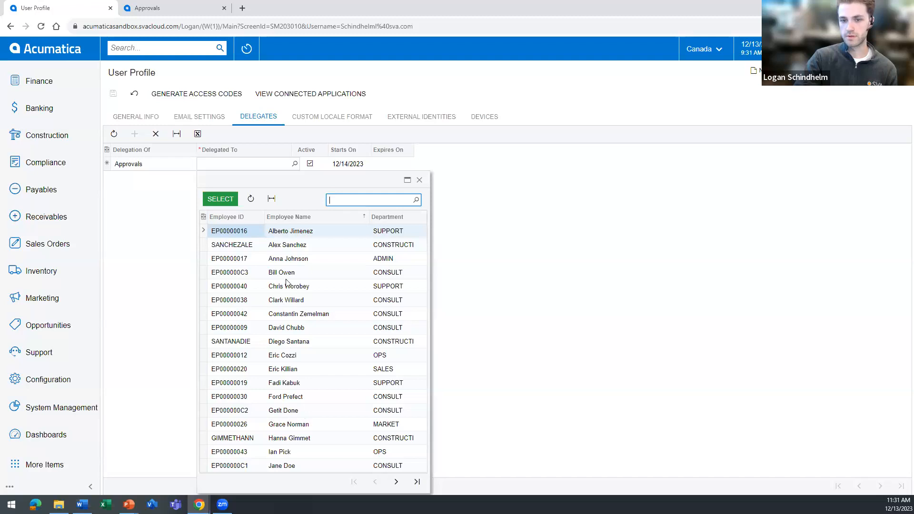
pyautogui.click(271, 328)
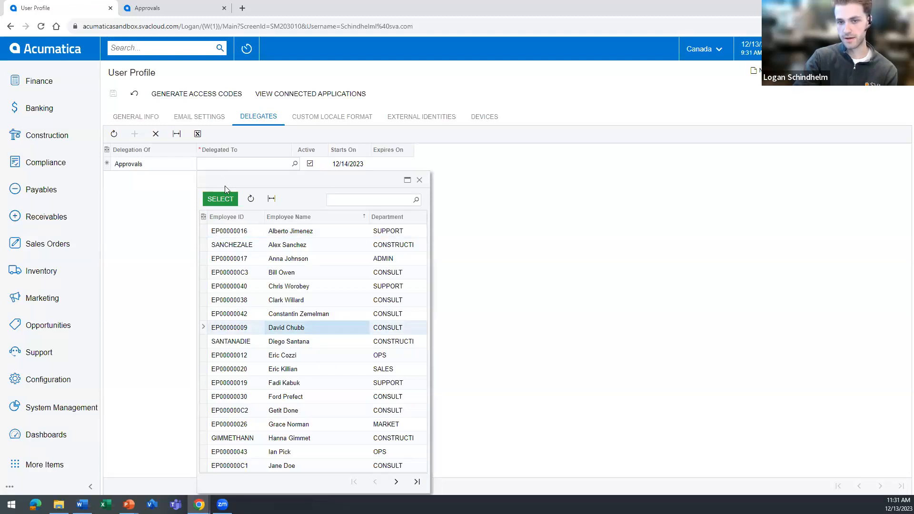
pyautogui.click(227, 198)
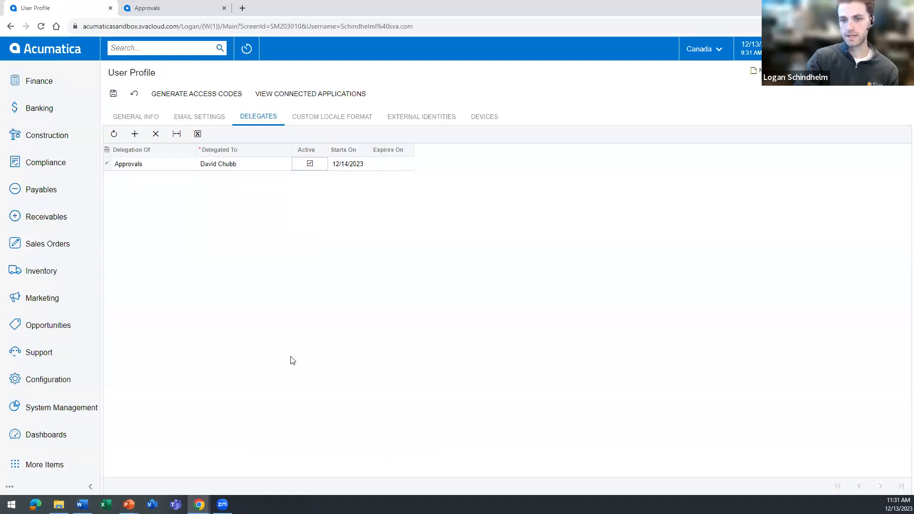
# Set the approval delegation to start on 12/13/2023 and expire on 12/15/2023, and save the user profile.
pyautogui.click(355, 171)
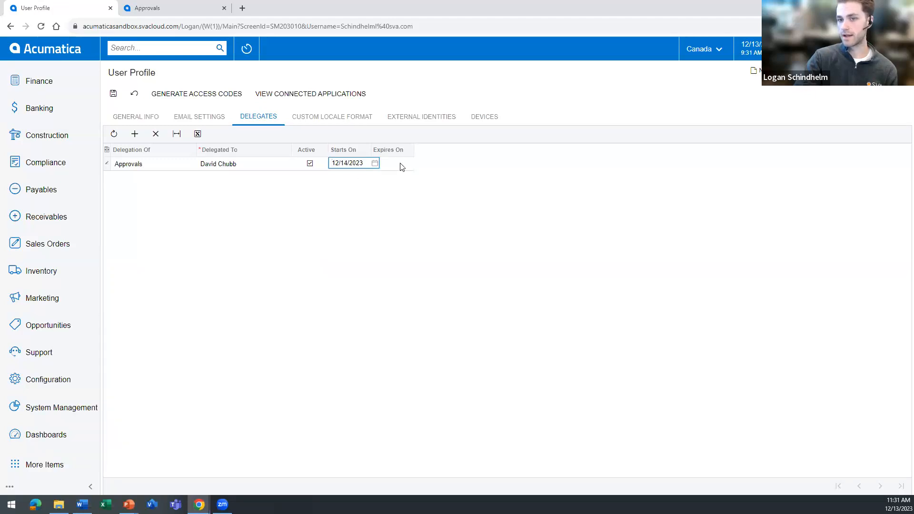
pyautogui.click(374, 163)
pyautogui.click(390, 233)
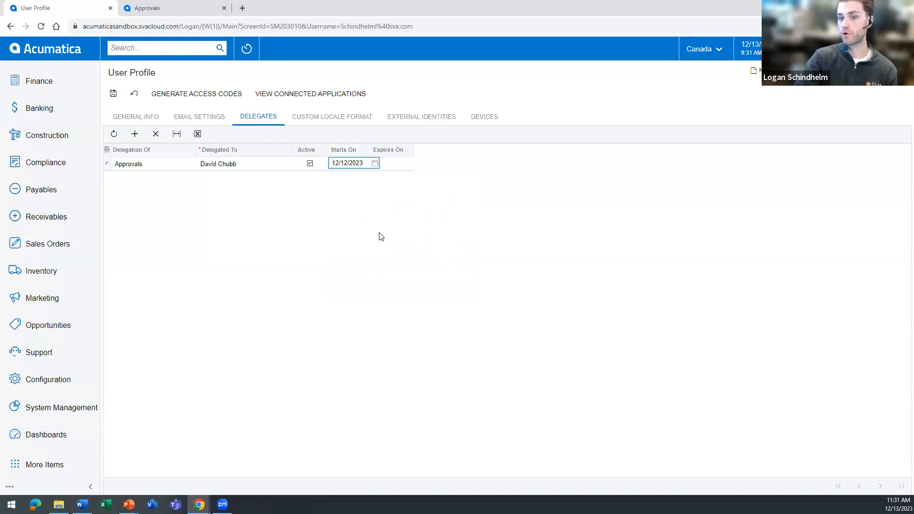
pyautogui.rightClick(350, 165)
pyautogui.click(241, 177)
pyautogui.click(221, 169)
pyautogui.click(354, 164)
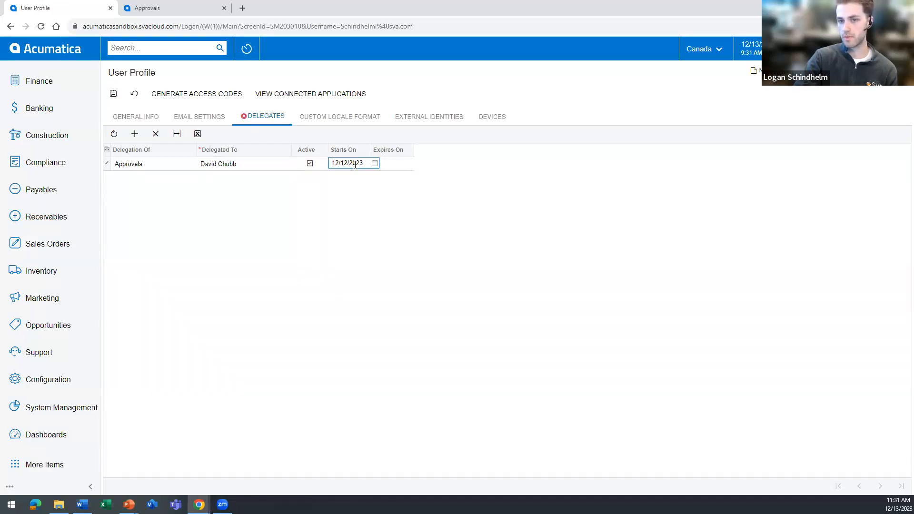
pyautogui.click(412, 164)
pyautogui.click(409, 163)
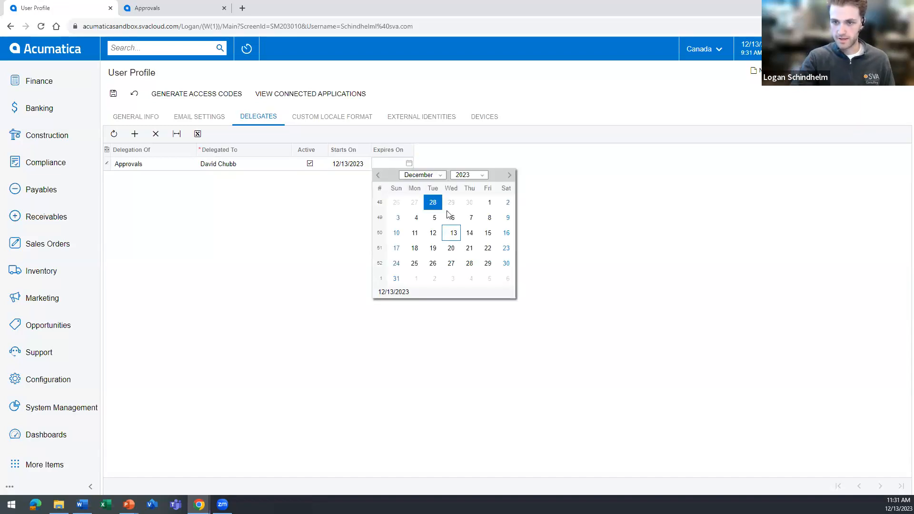
pyautogui.click(490, 234)
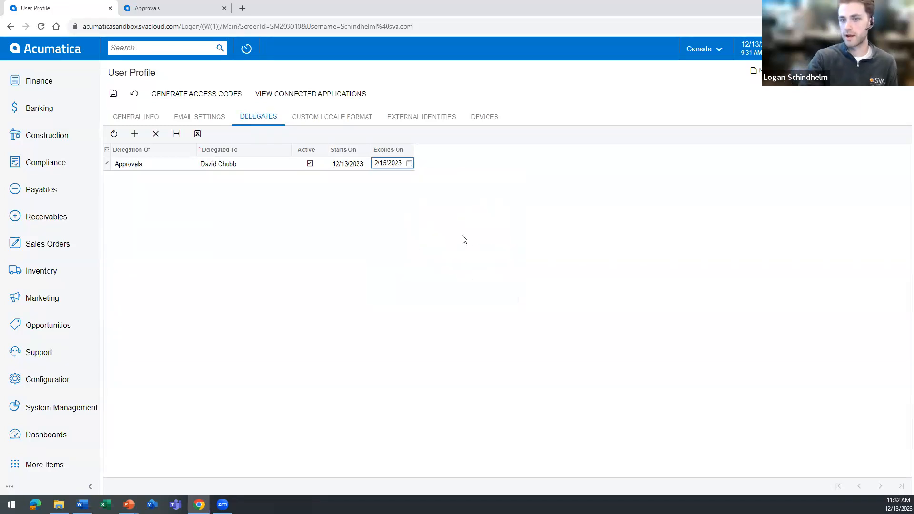
pyautogui.click(113, 94)
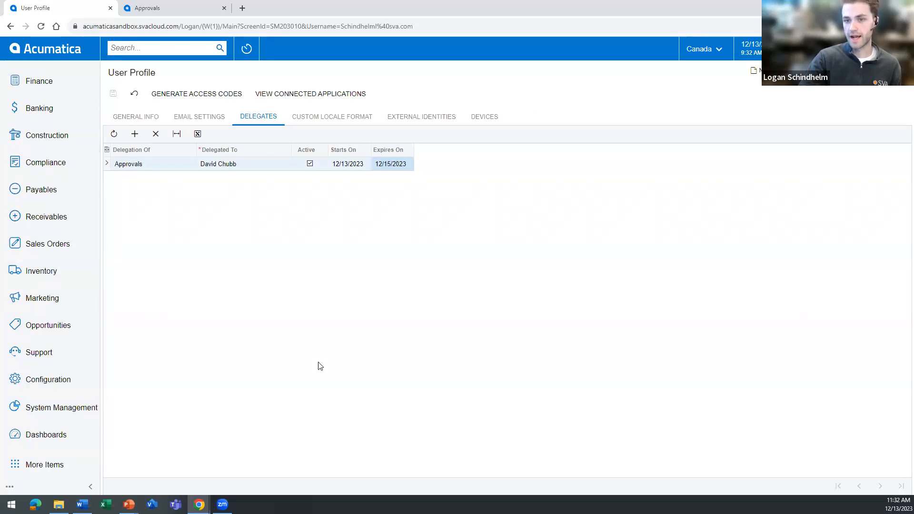
# Open the pending AA Services bill dated 12/12/2023 from the Payables Bills and Adjustments list and put it on hold.
pyautogui.click(37, 195)
pyautogui.click(167, 160)
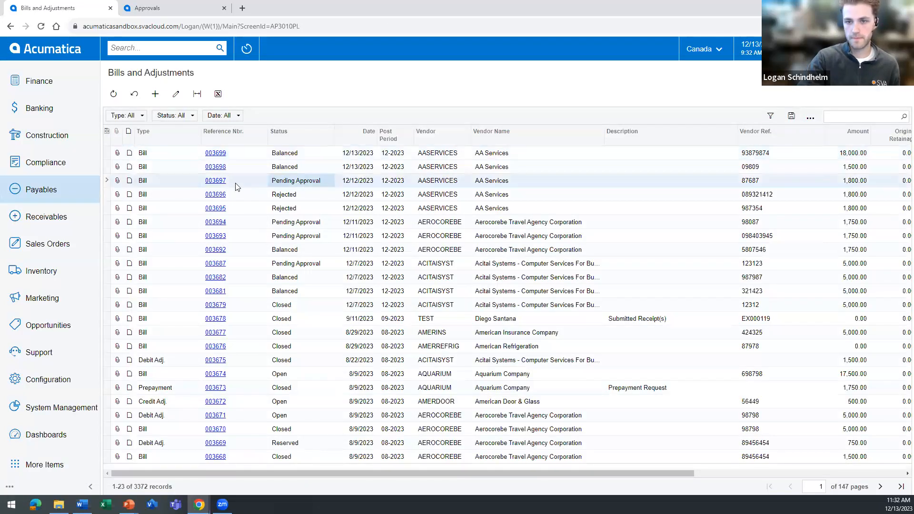
pyautogui.click(215, 181)
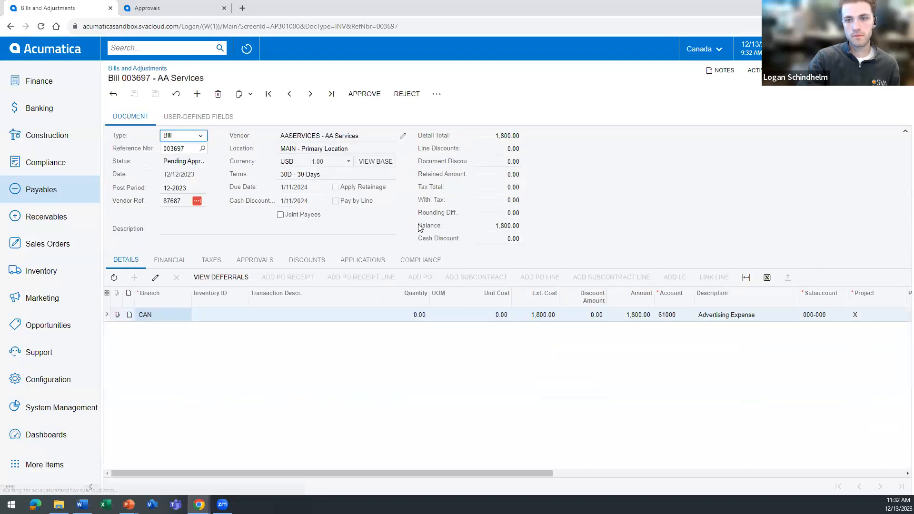
pyautogui.click(437, 94)
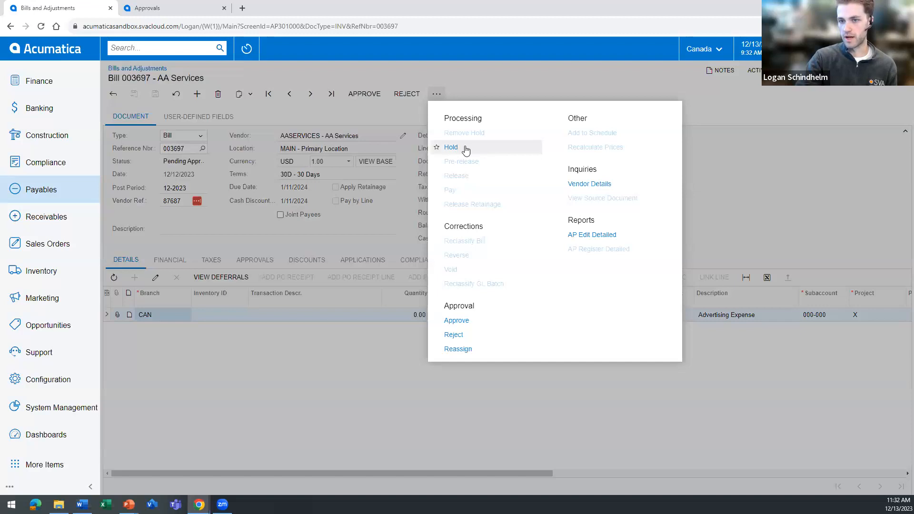
pyautogui.click(464, 149)
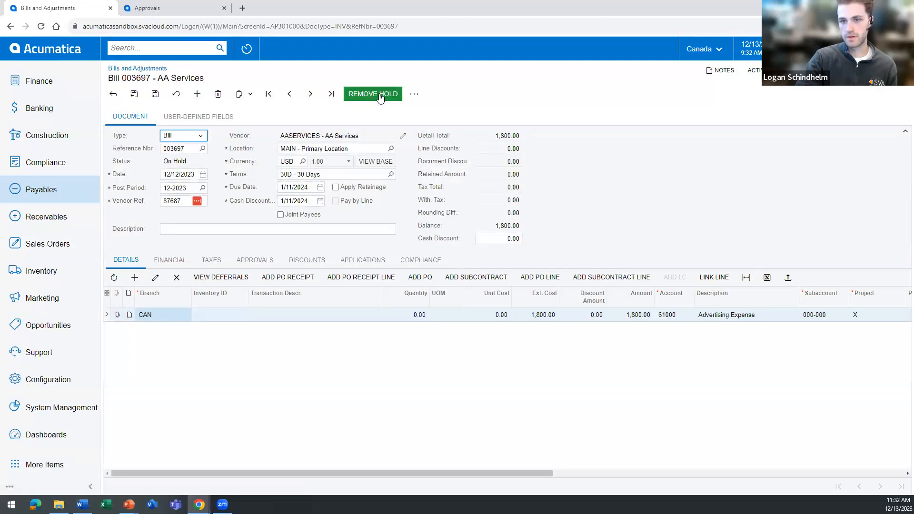
# Remove the hold from the AA Services bill and check the assignee of its pending approval.
pyautogui.click(379, 98)
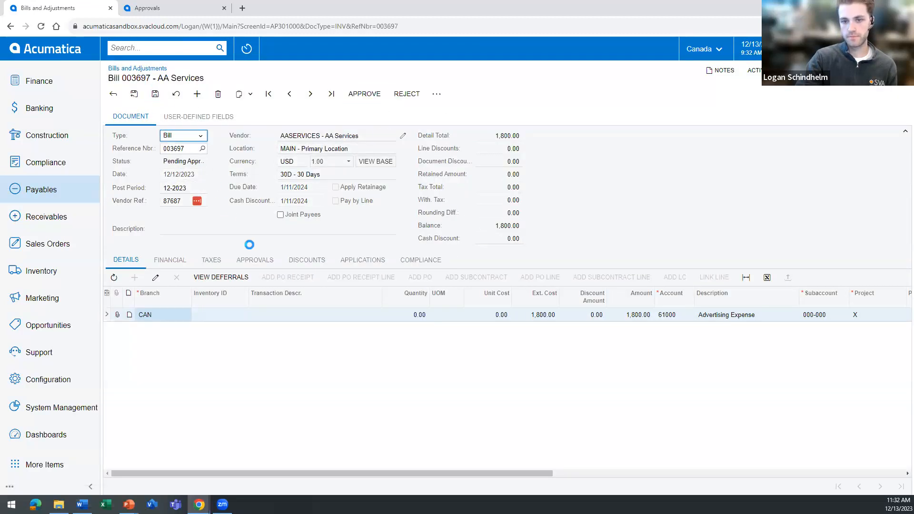
pyautogui.click(254, 261)
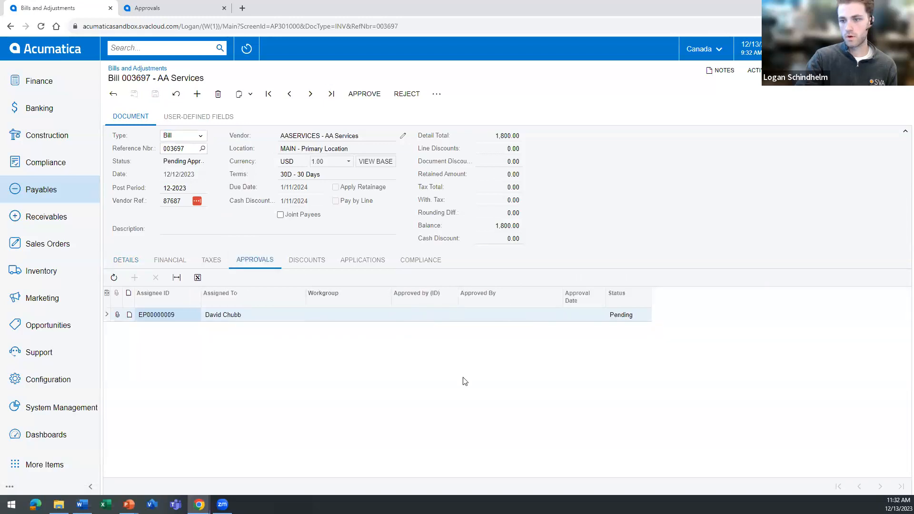
pyautogui.click(252, 319)
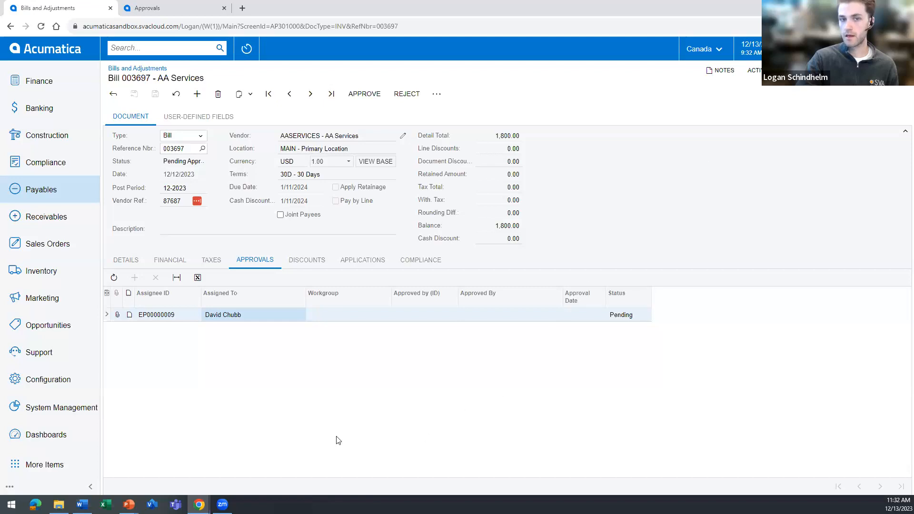
# Open the AA Services bill from the reassigned entries of the Time and Expenses Approvals list and approve it.
pyautogui.scroll(1, 87, 366)
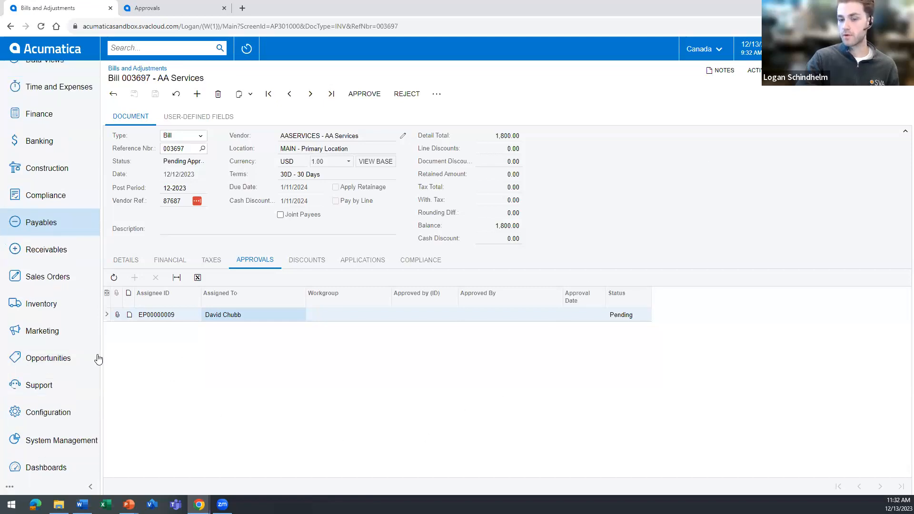
pyautogui.scroll(1, 45, 329)
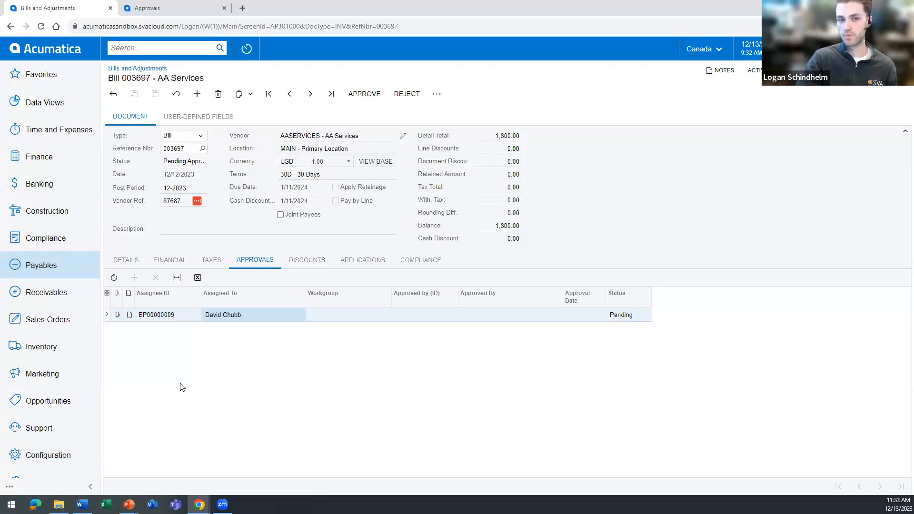
pyautogui.click(51, 134)
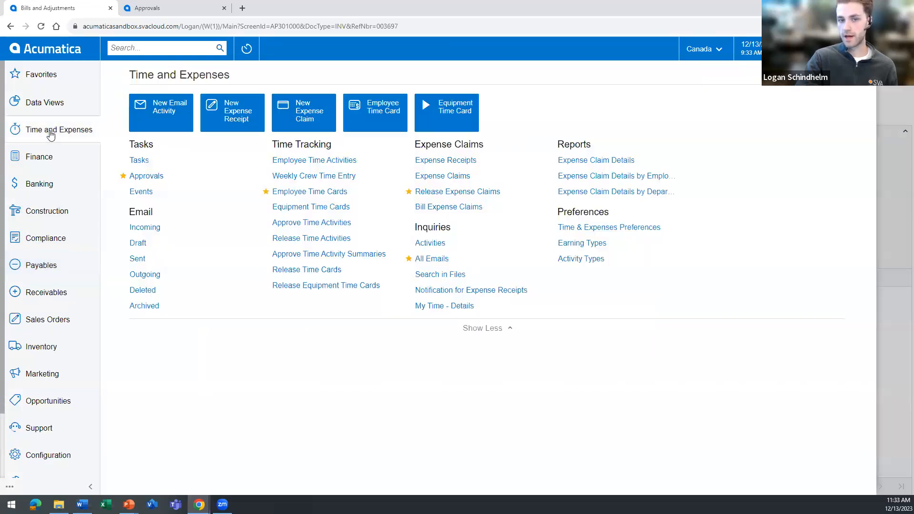
pyautogui.click(156, 176)
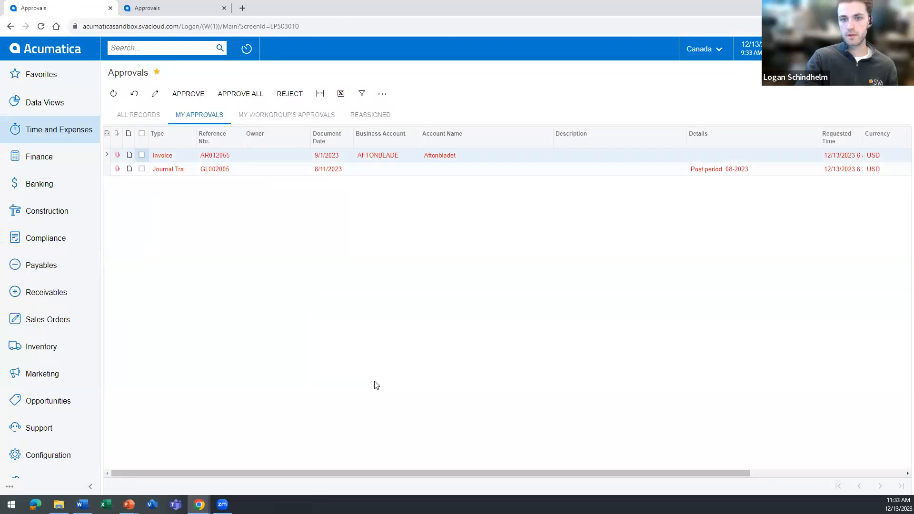
pyautogui.click(376, 115)
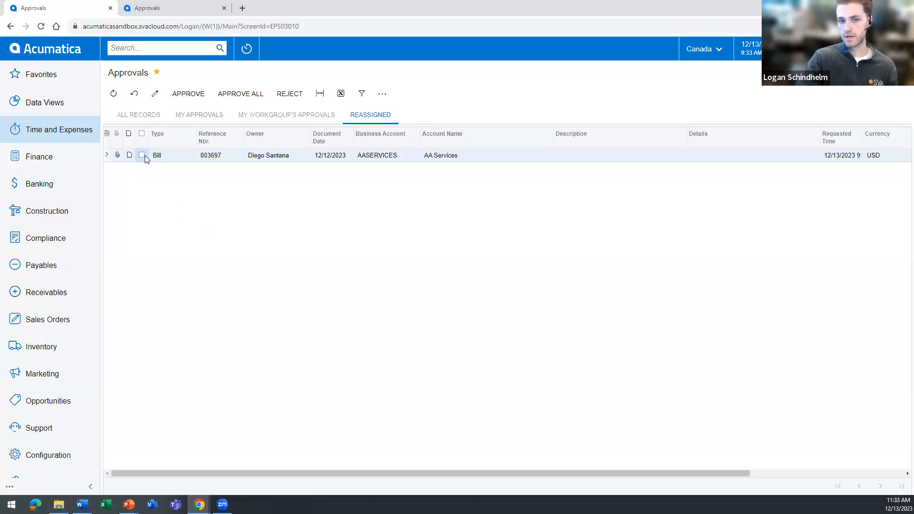
pyautogui.click(211, 156)
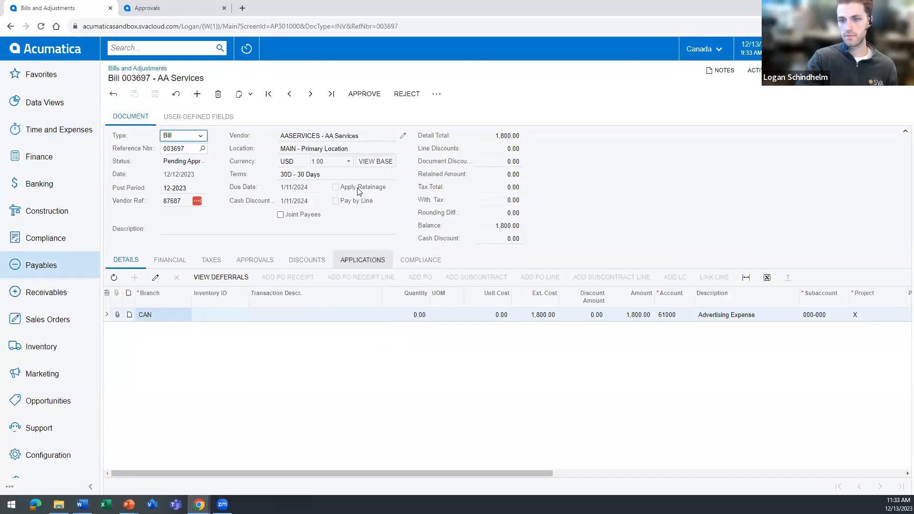
pyautogui.click(364, 94)
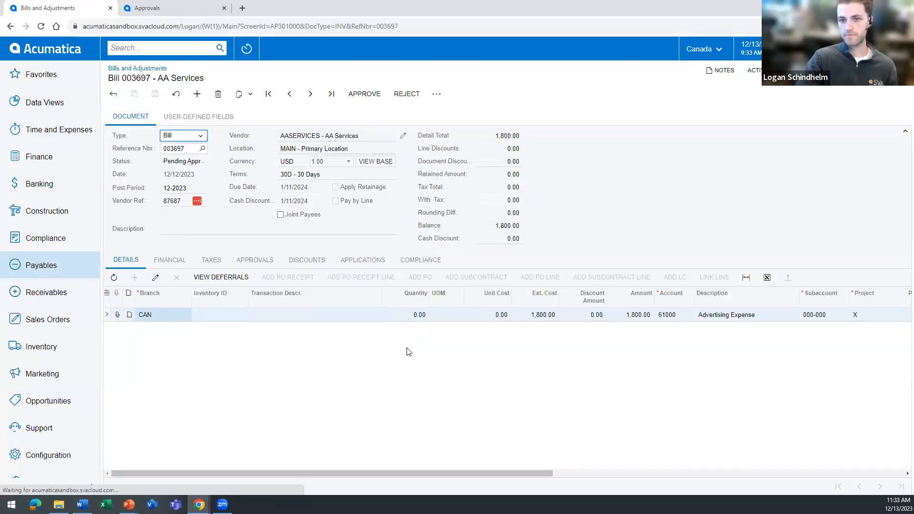
# Examine the bill's approval records, comparing the assigned approver with the delegate who approved it.
pyautogui.click(255, 259)
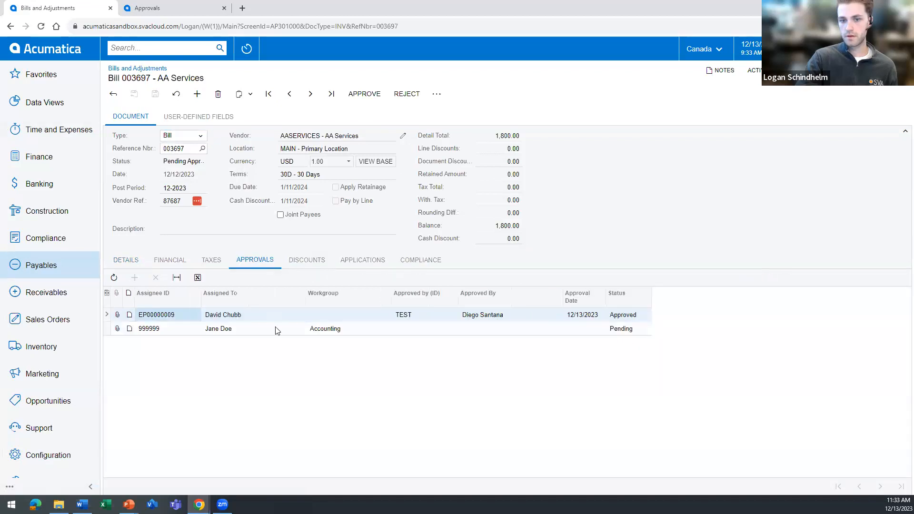
pyautogui.click(226, 314)
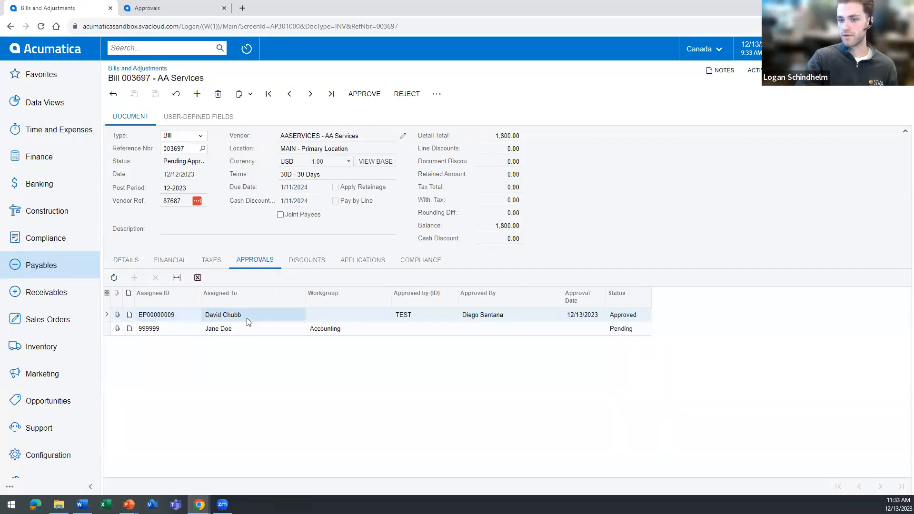
pyautogui.click(414, 316)
pyautogui.click(521, 319)
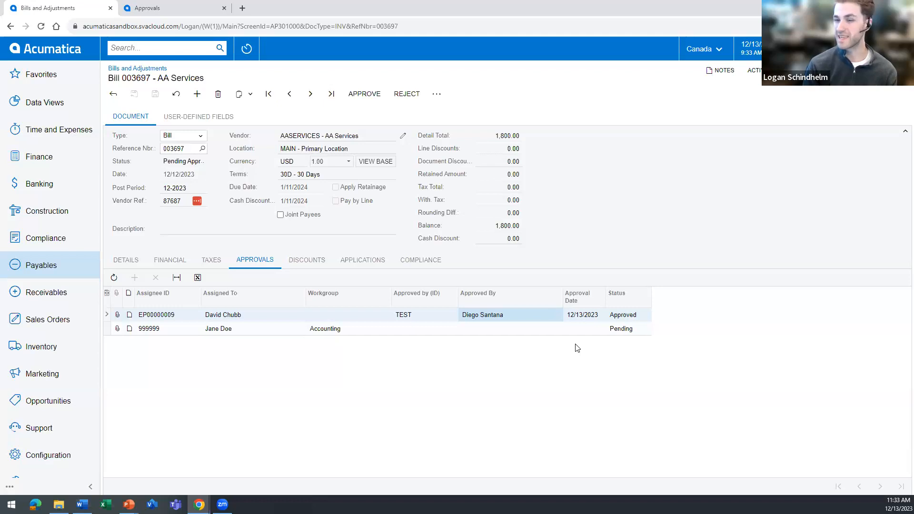
# Open the SvaPendingApprovalsII email template from the System Management email preferences.
pyautogui.scroll(-1, 91, 387)
pyautogui.scroll(-3, 91, 386)
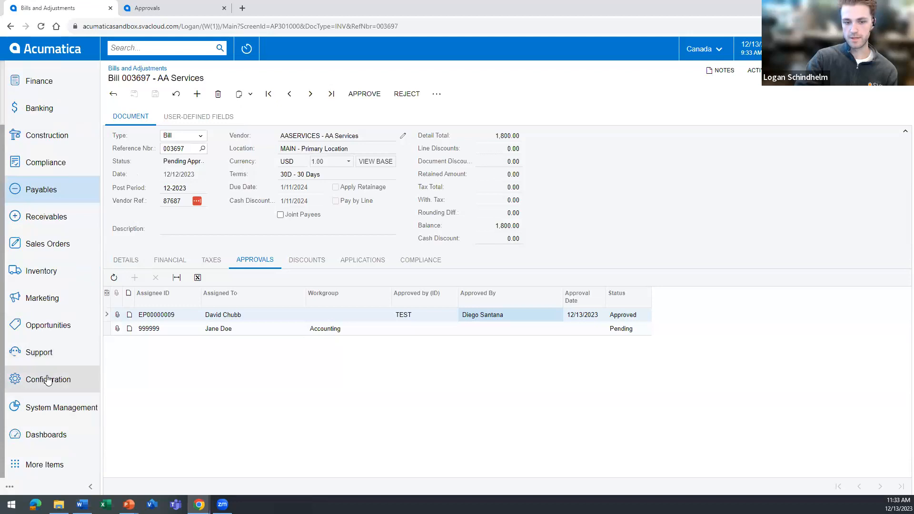
pyautogui.click(57, 407)
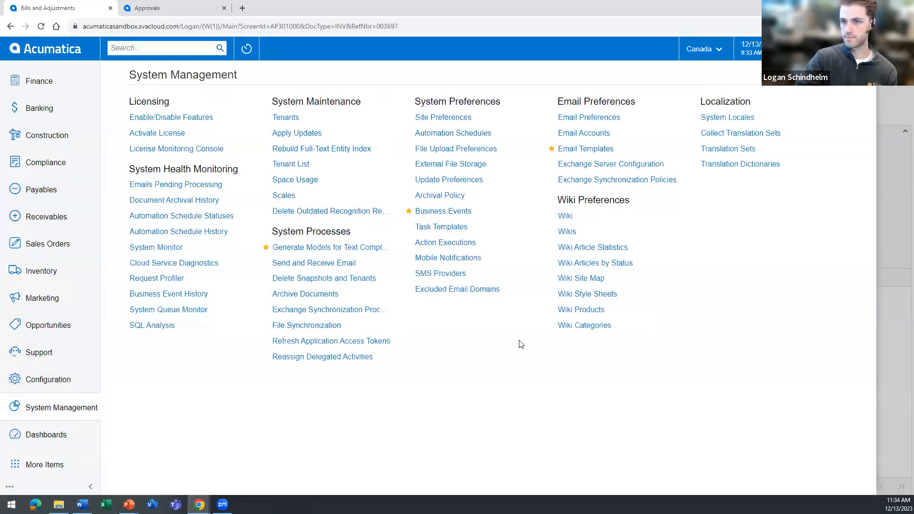
pyautogui.click(581, 149)
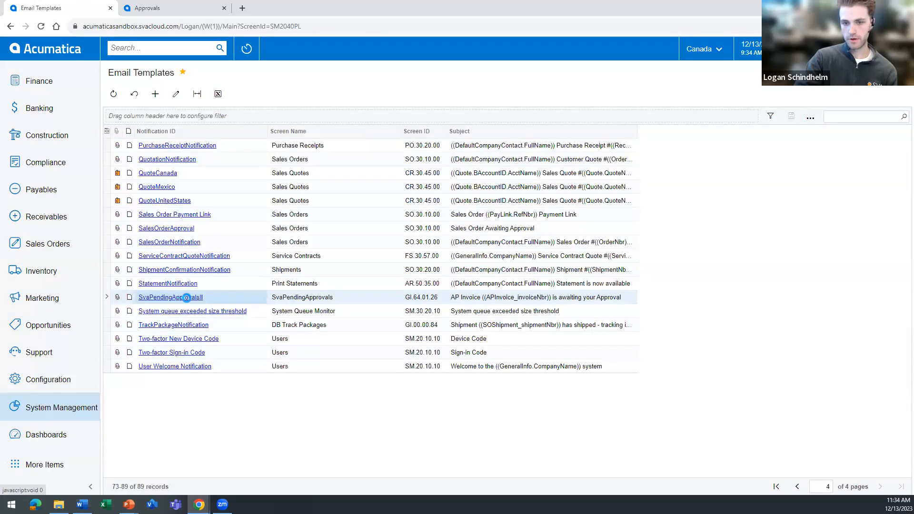
pyautogui.click(183, 297)
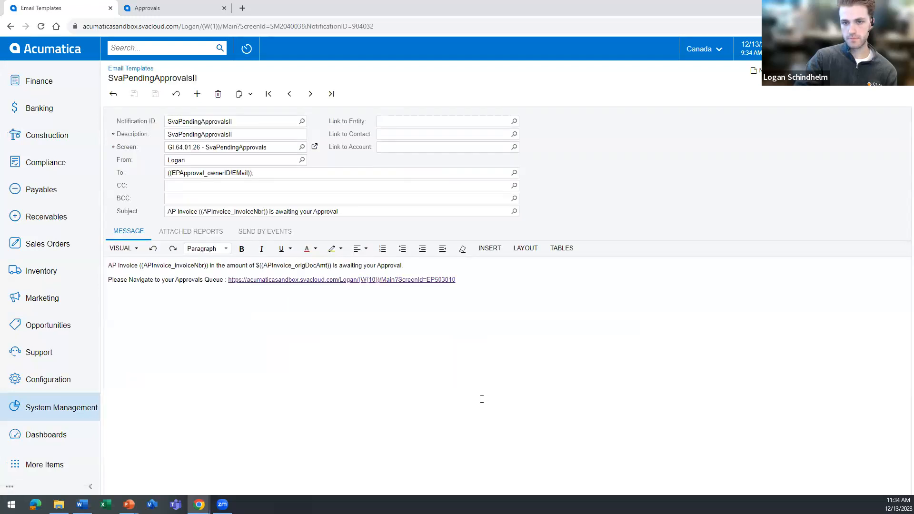
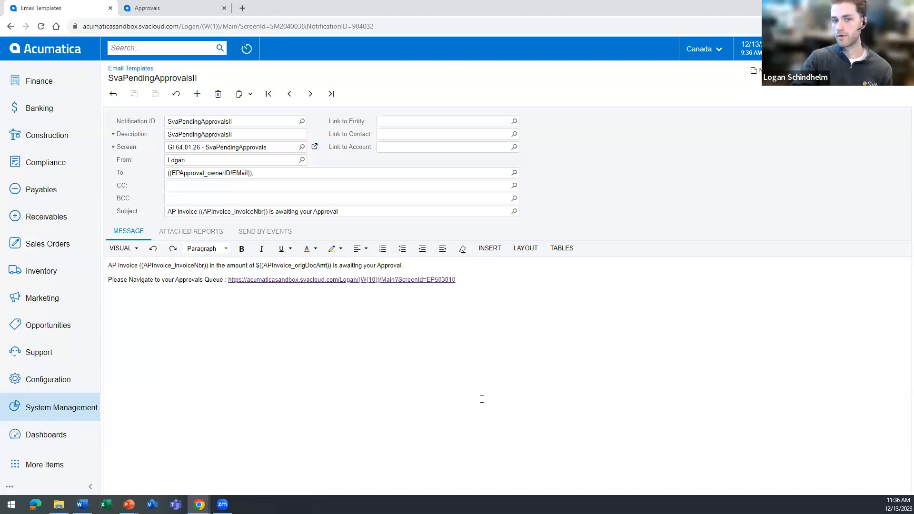
# Open the newest outgoing email for AP Invoice 87687 from the Time and Expenses All Emails inquiry and follow its Approvals queue link.
pyautogui.scroll(3, 98, 381)
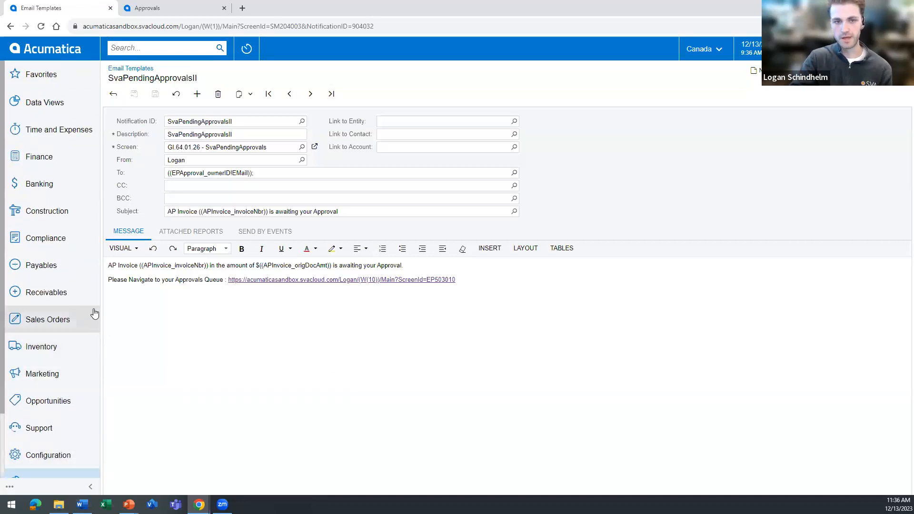
pyautogui.click(59, 132)
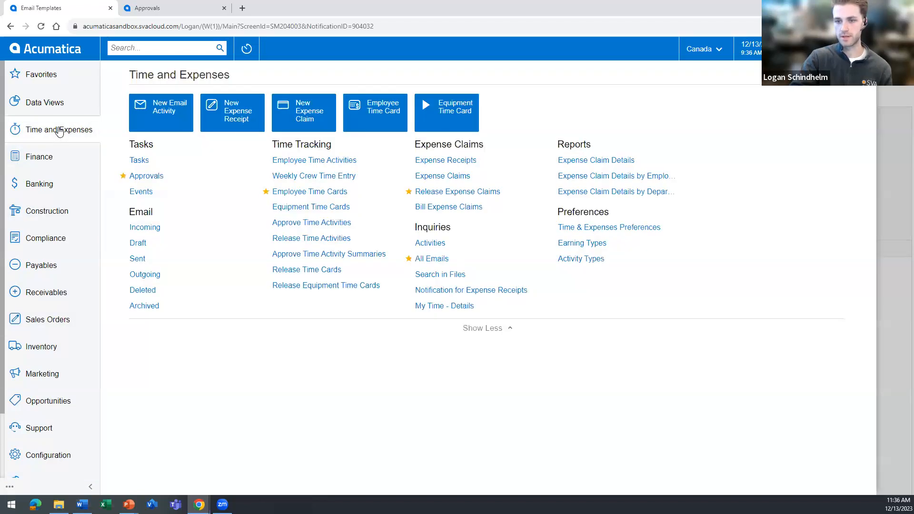
pyautogui.click(439, 265)
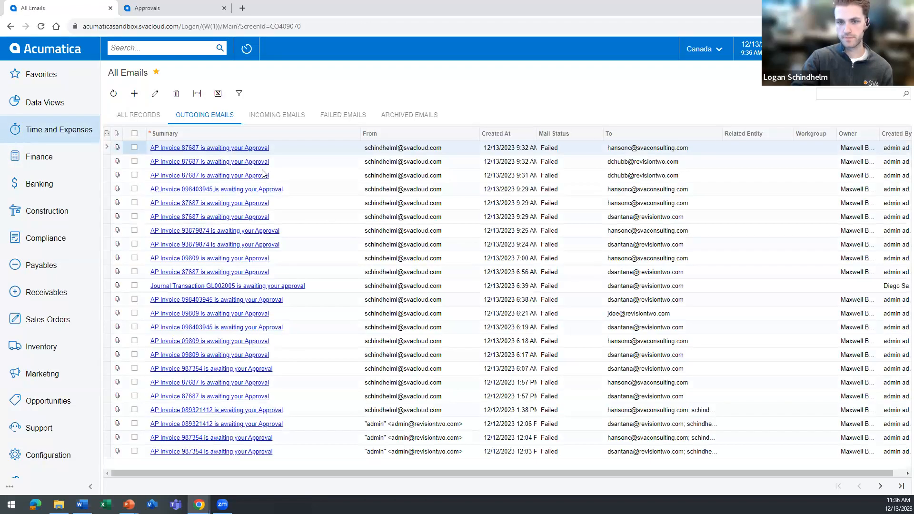
pyautogui.click(235, 149)
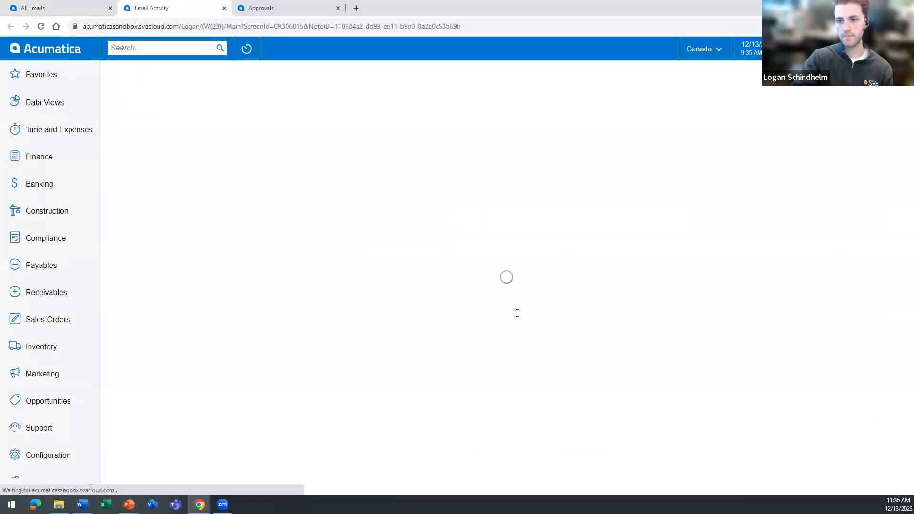
pyautogui.click(499, 338)
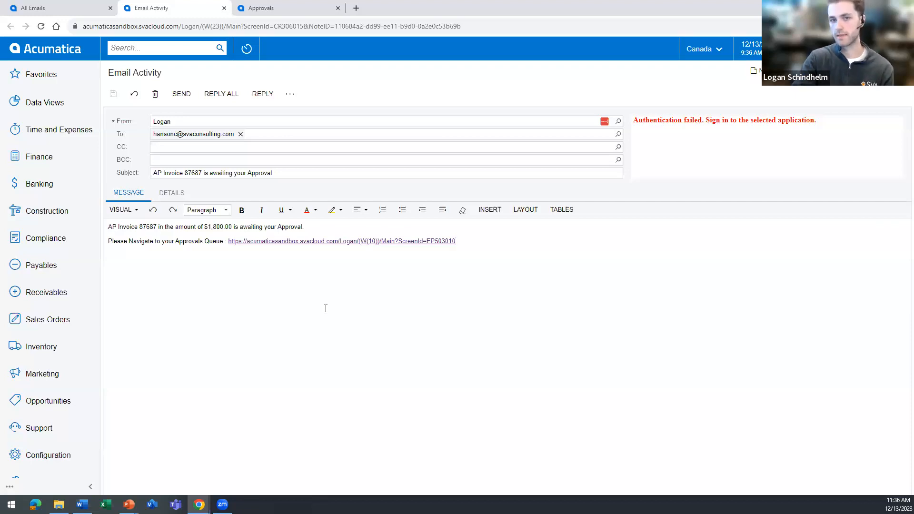
pyautogui.click(344, 241)
pyautogui.click(336, 260)
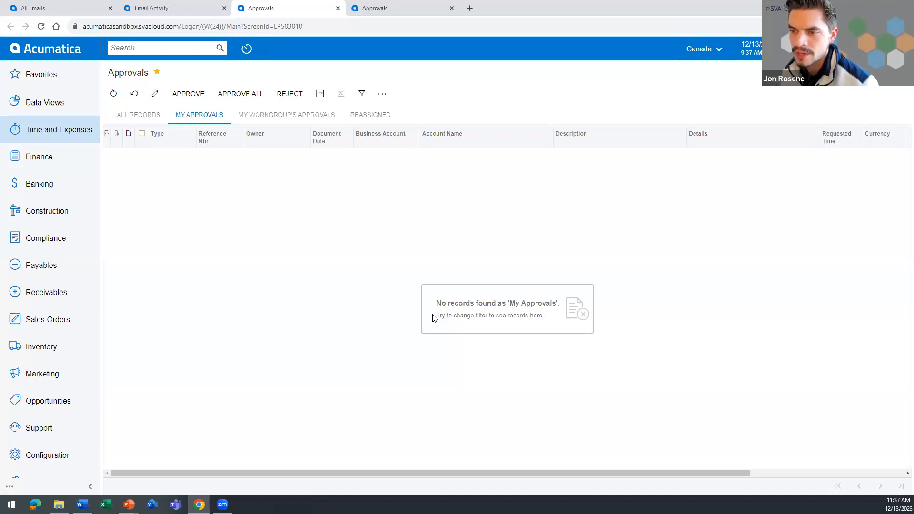
# Search the menu for "business", go to Business Events and open the SvaPendingApprovalsII event on the last page of the list.
pyautogui.scroll(-3, 76, 383)
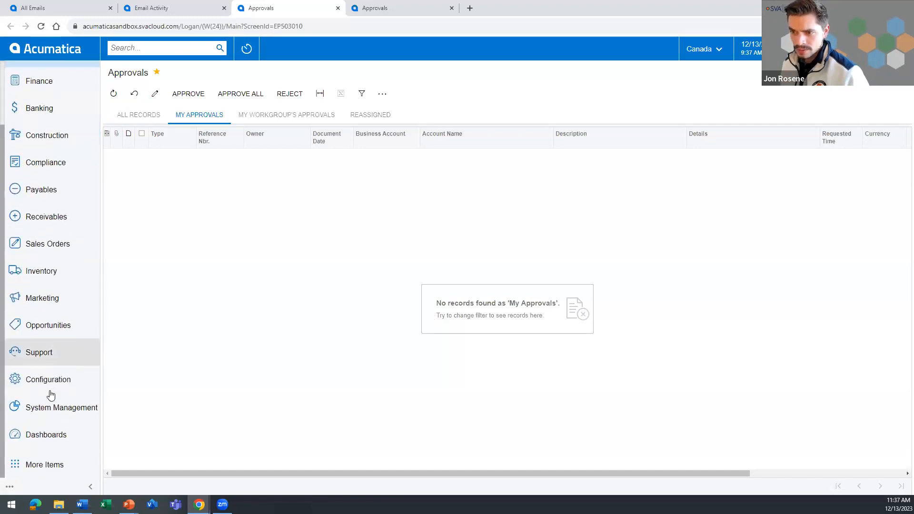
pyautogui.click(39, 466)
pyautogui.click(39, 465)
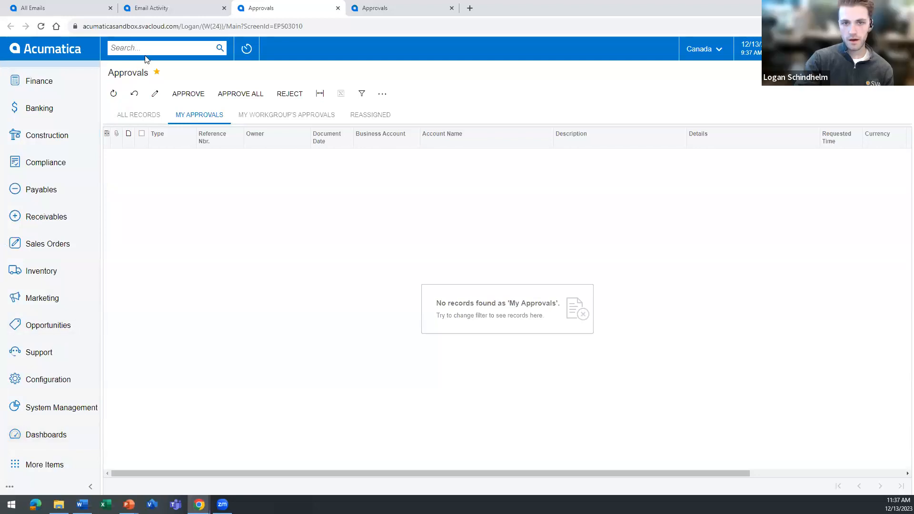
pyautogui.click(137, 48)
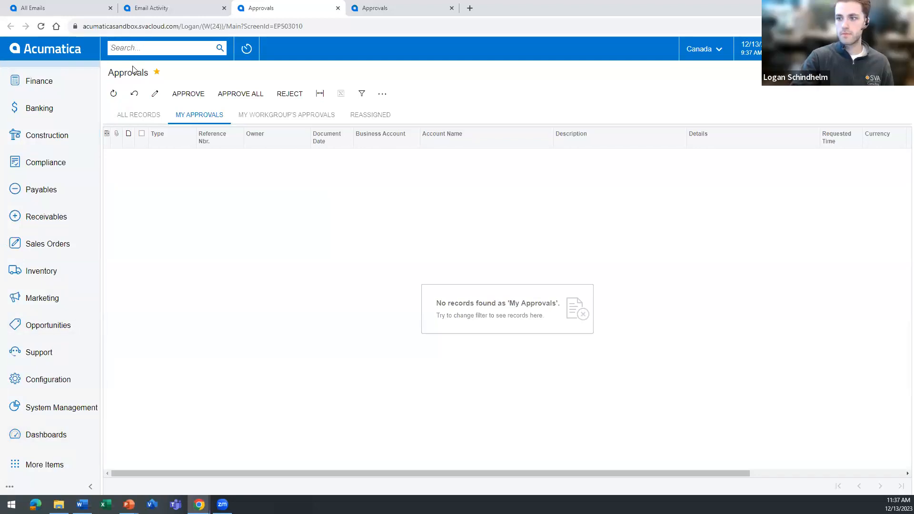
pyautogui.write('business')
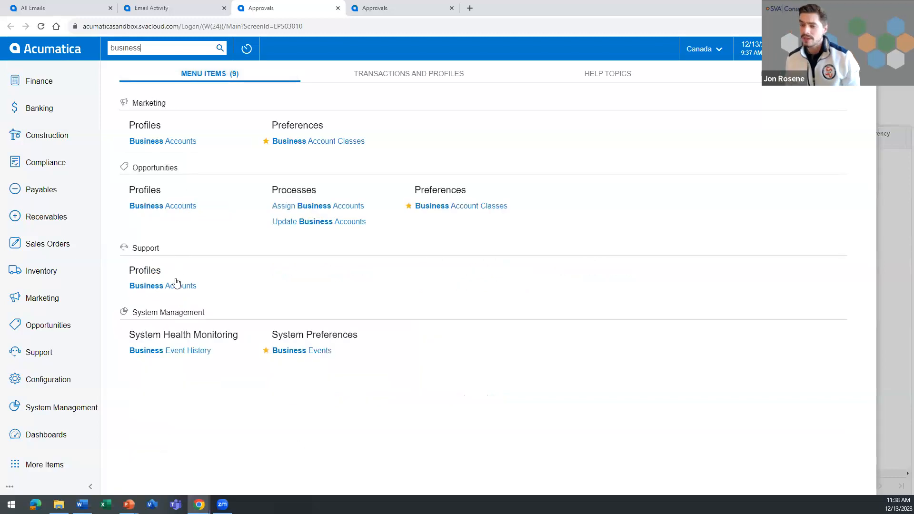
pyautogui.click(315, 354)
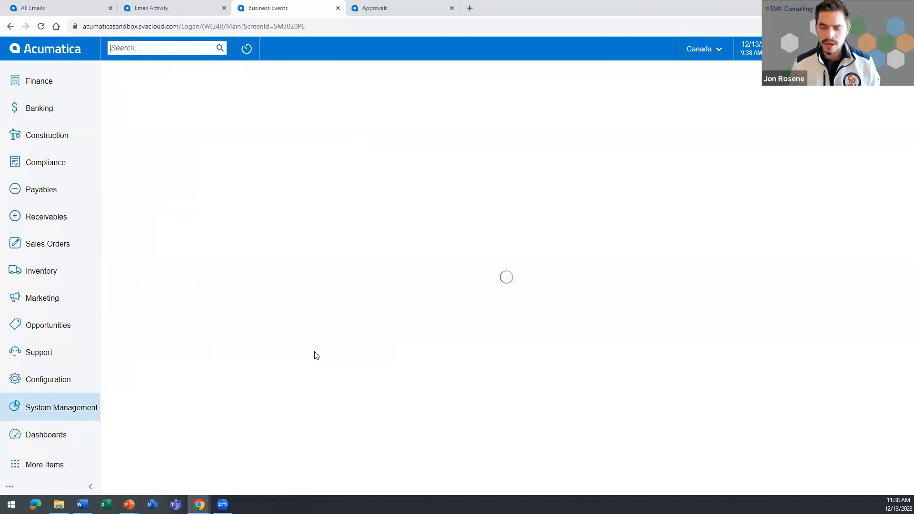
pyautogui.click(901, 486)
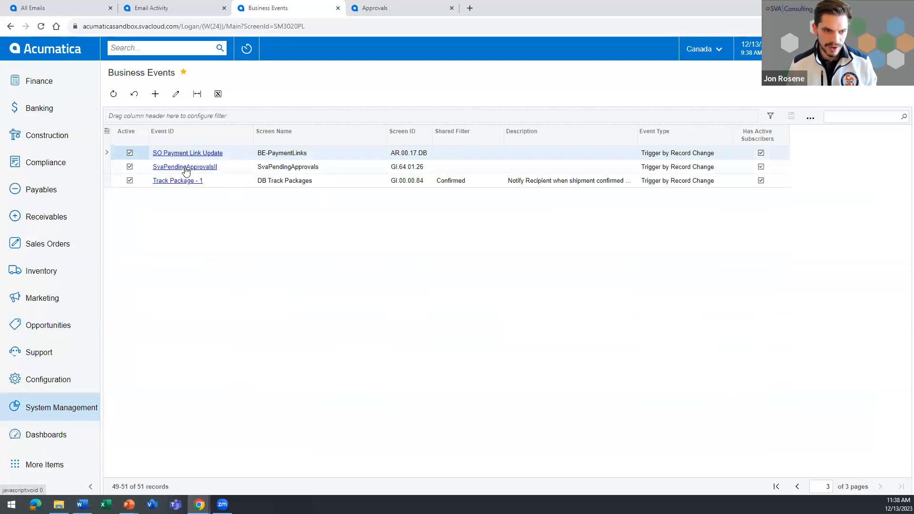
pyautogui.click(186, 167)
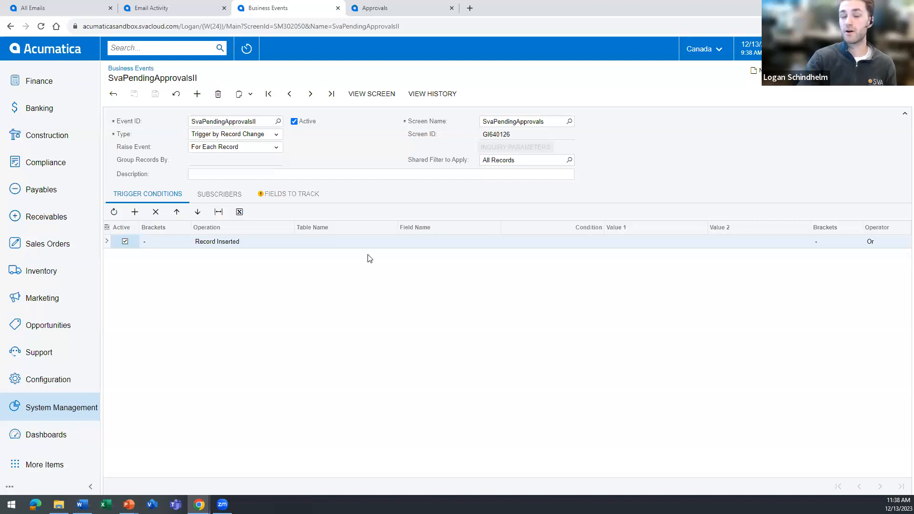
# Review the available trigger types and Raise Event options of the SvaPendingApprovalsII business event, keeping Trigger by Record Change and For Each Record.
pyautogui.click(260, 138)
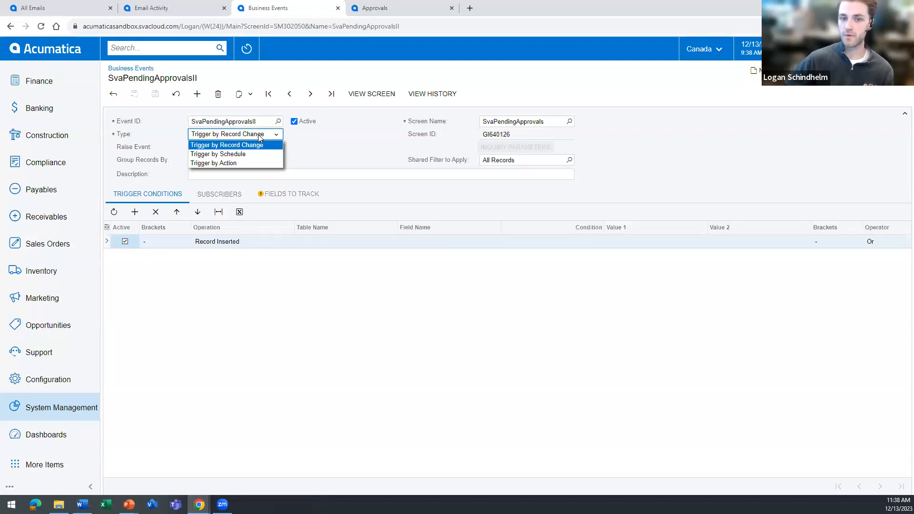
pyautogui.click(228, 145)
pyautogui.click(229, 147)
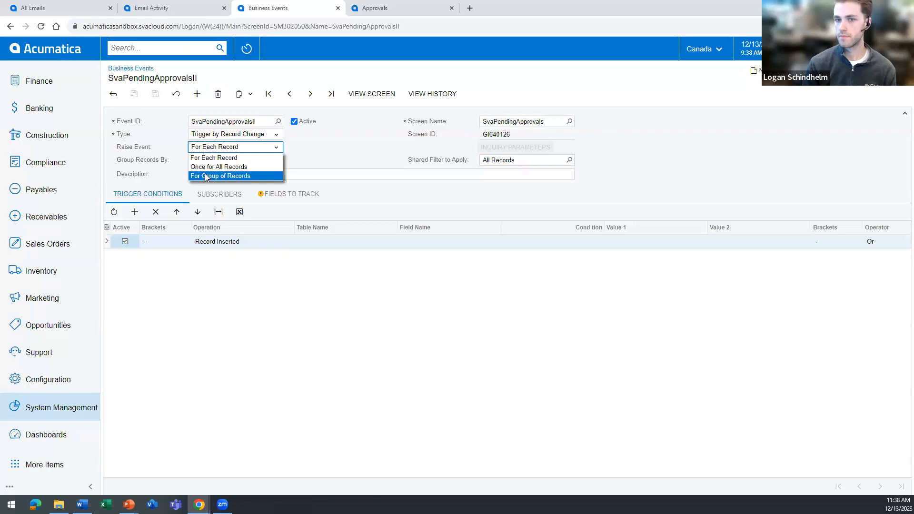
pyautogui.click(359, 160)
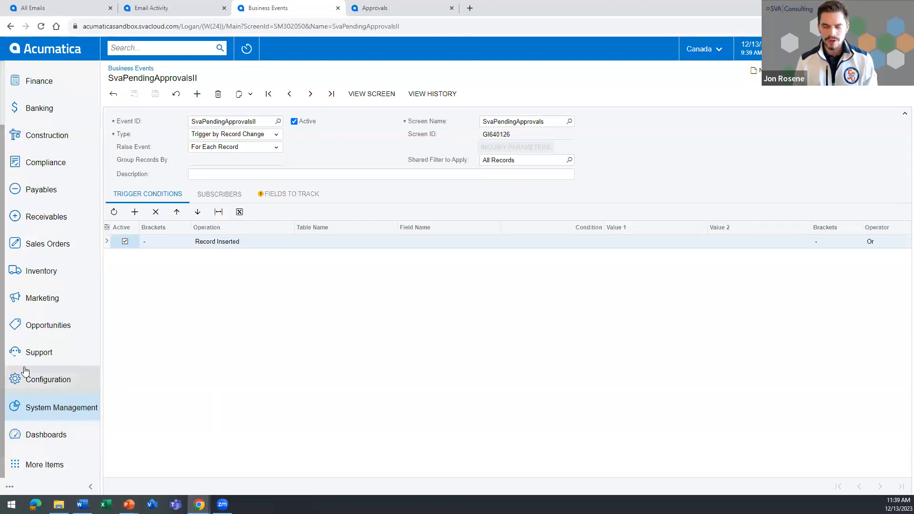
# Open the pending AA Services bill from Payables Bills and Adjustments and choose the Reassign action for its approval.
pyautogui.click(42, 189)
pyautogui.click(147, 102)
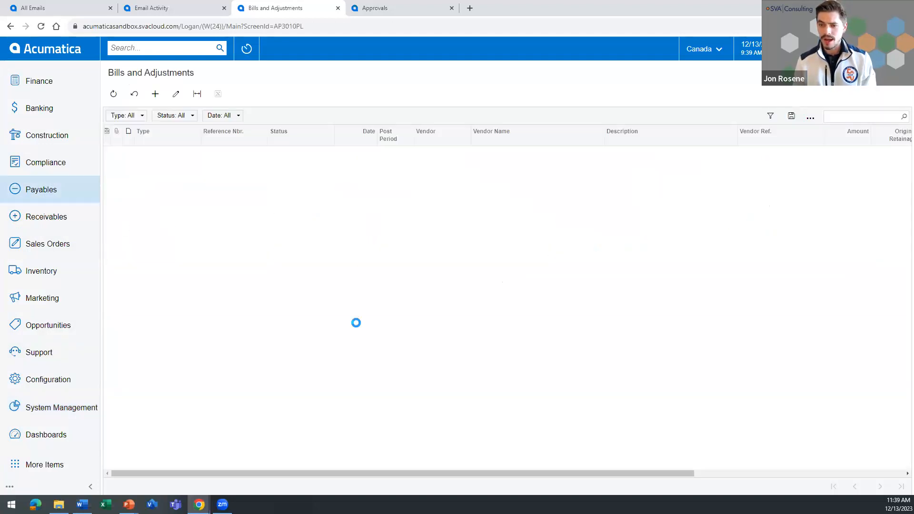
pyautogui.doubleClick(311, 186)
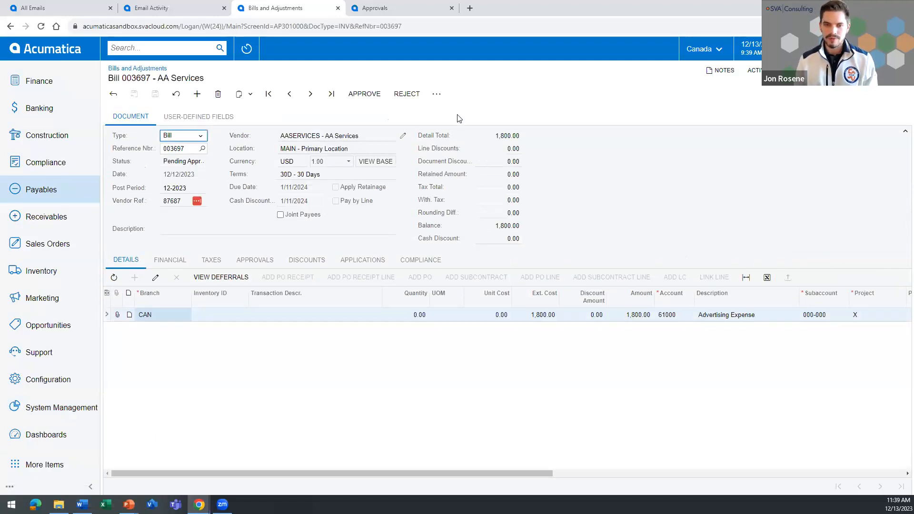
pyautogui.click(437, 94)
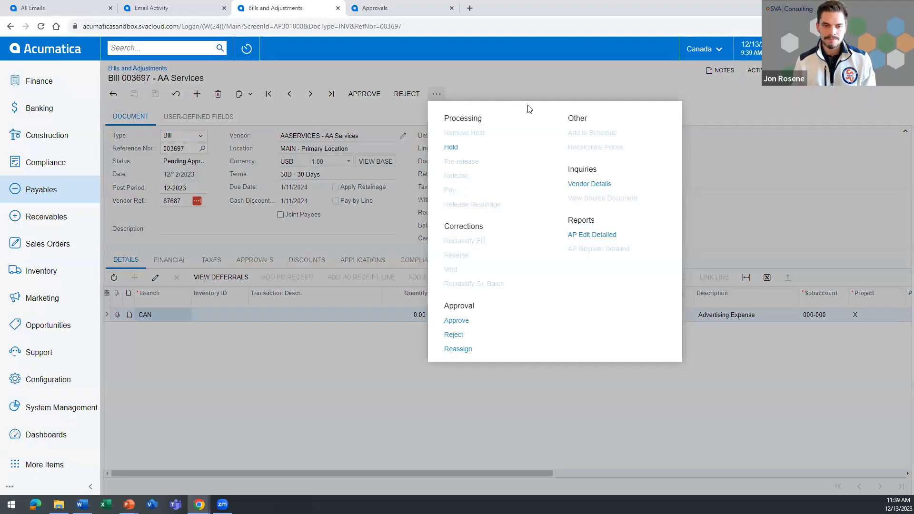
pyautogui.click(458, 349)
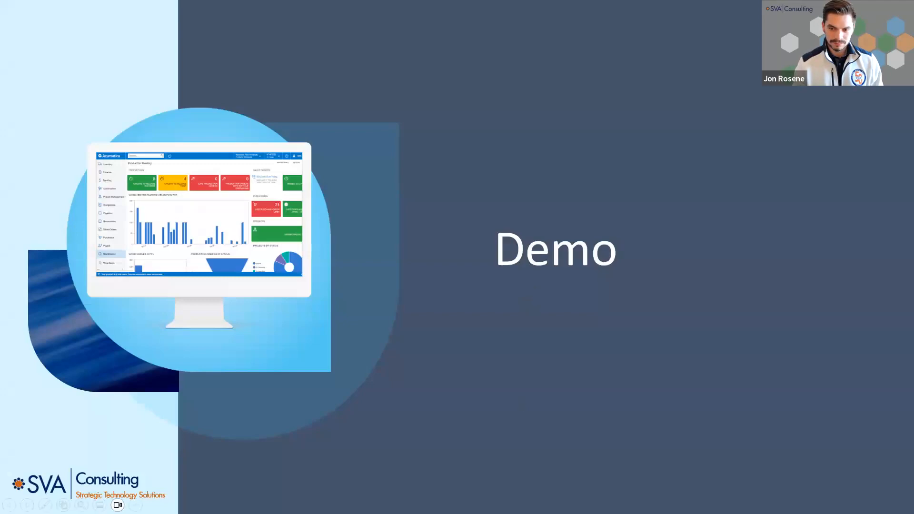
pyautogui.press('Right')
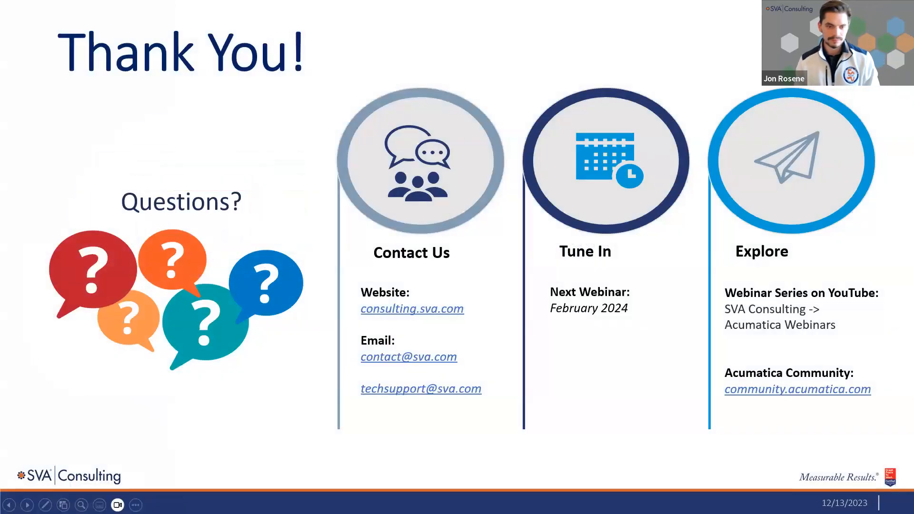